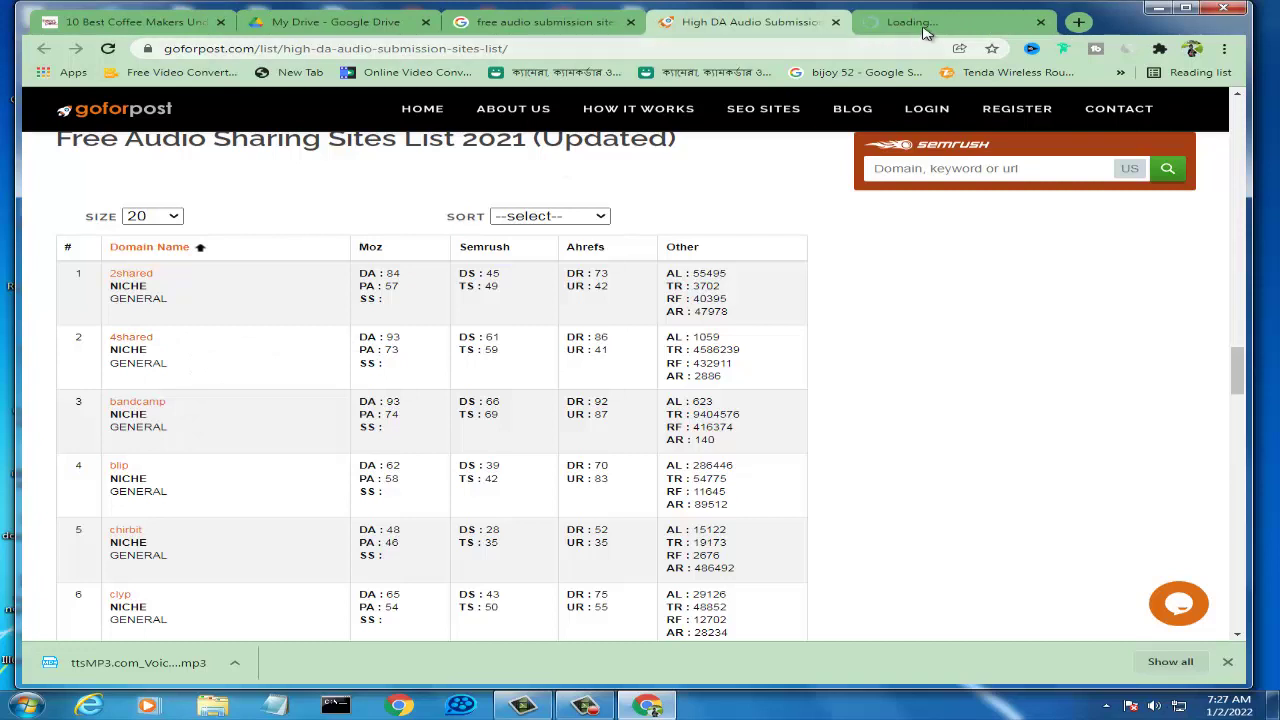
Step: Sign up for 4shared with Google, choosing the Google account to prefill the form
left_click(928, 24)
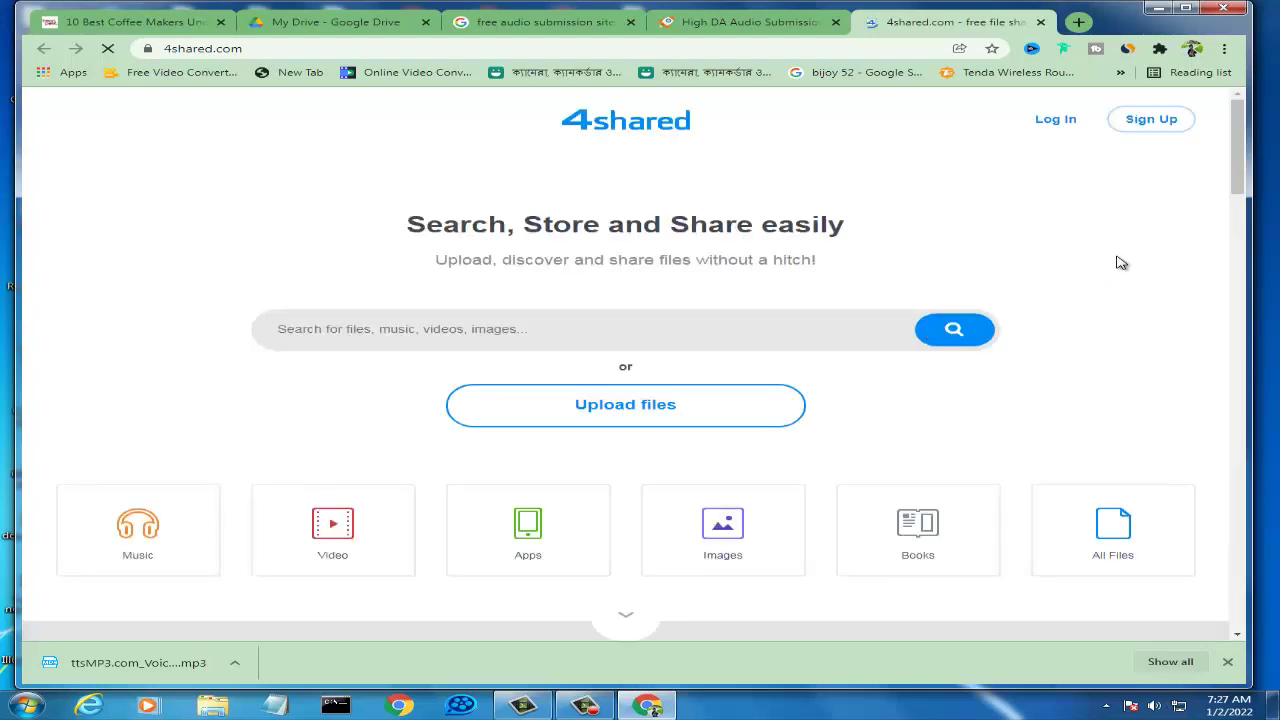
left_click(1150, 124)
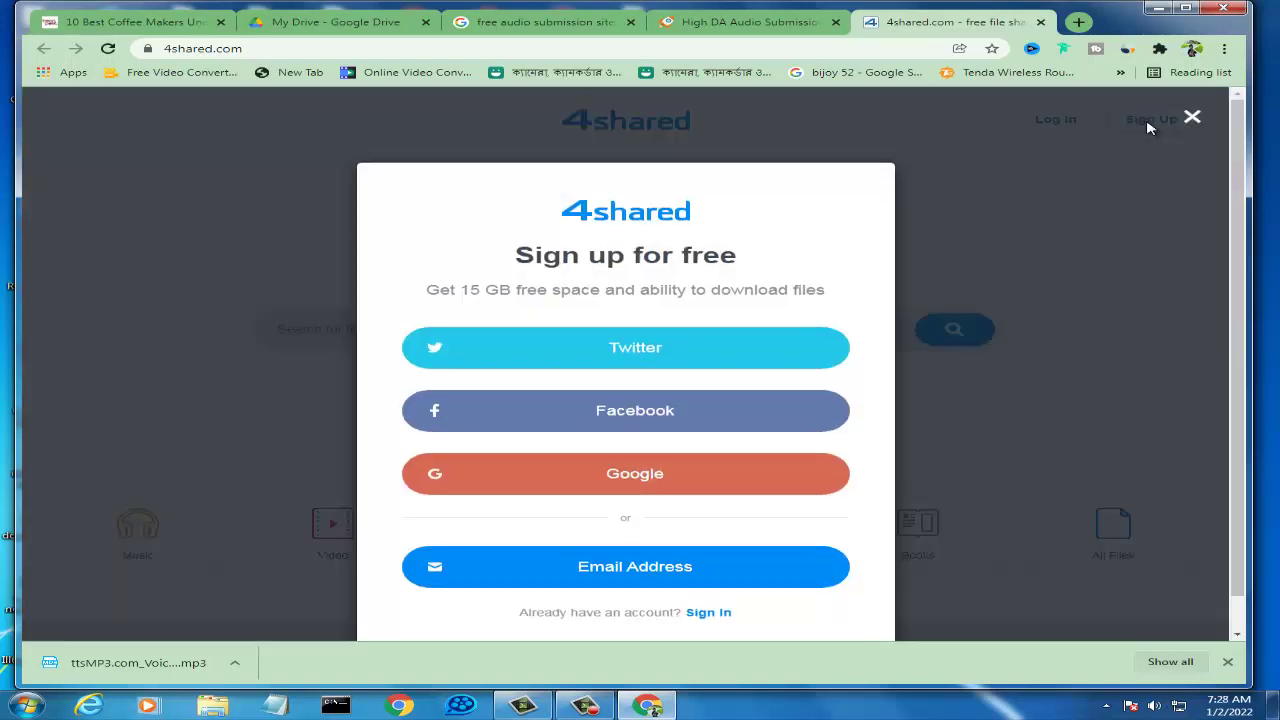
left_click(634, 477)
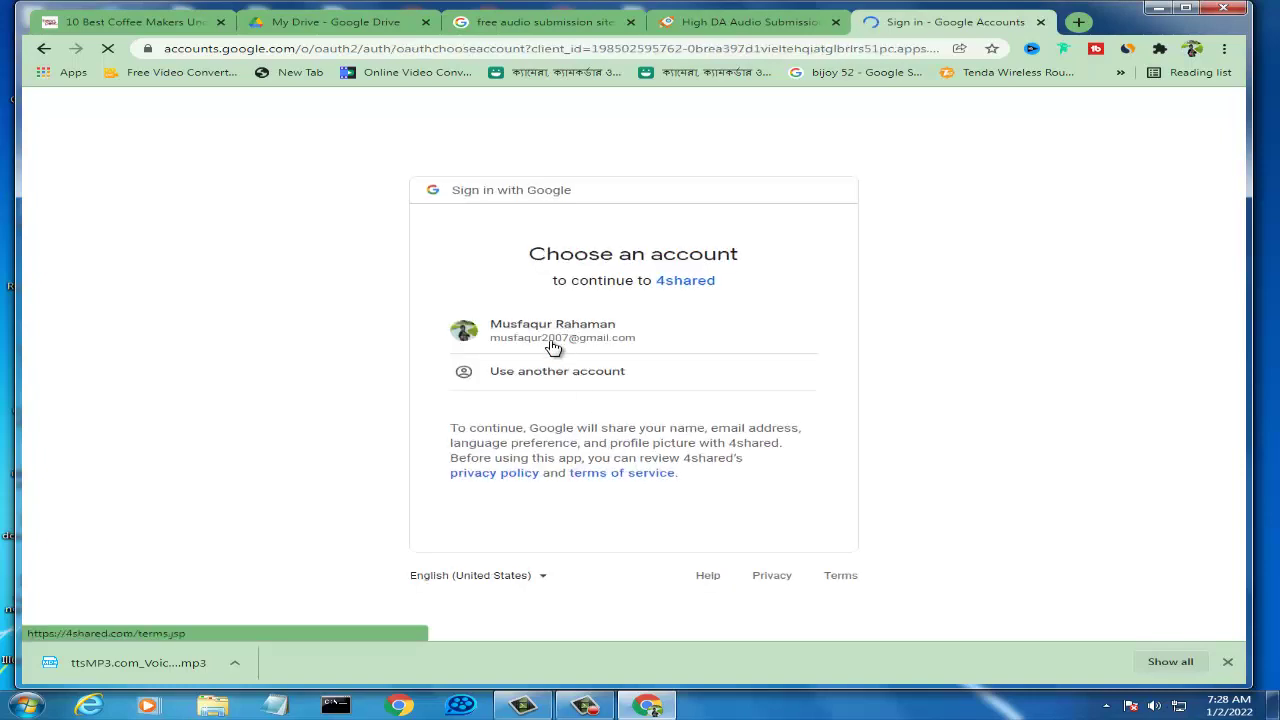
left_click(551, 339)
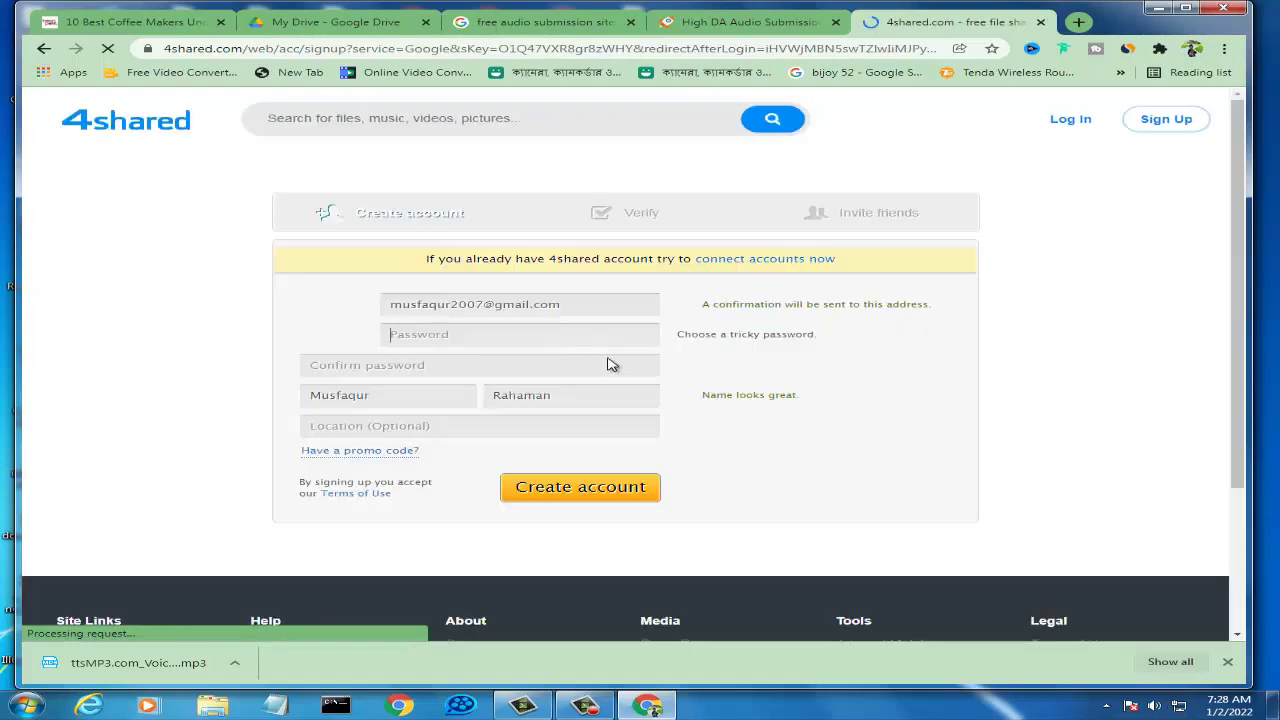
Step: Enter and confirm the account password, then create the 4shared account
left_click(450, 340)
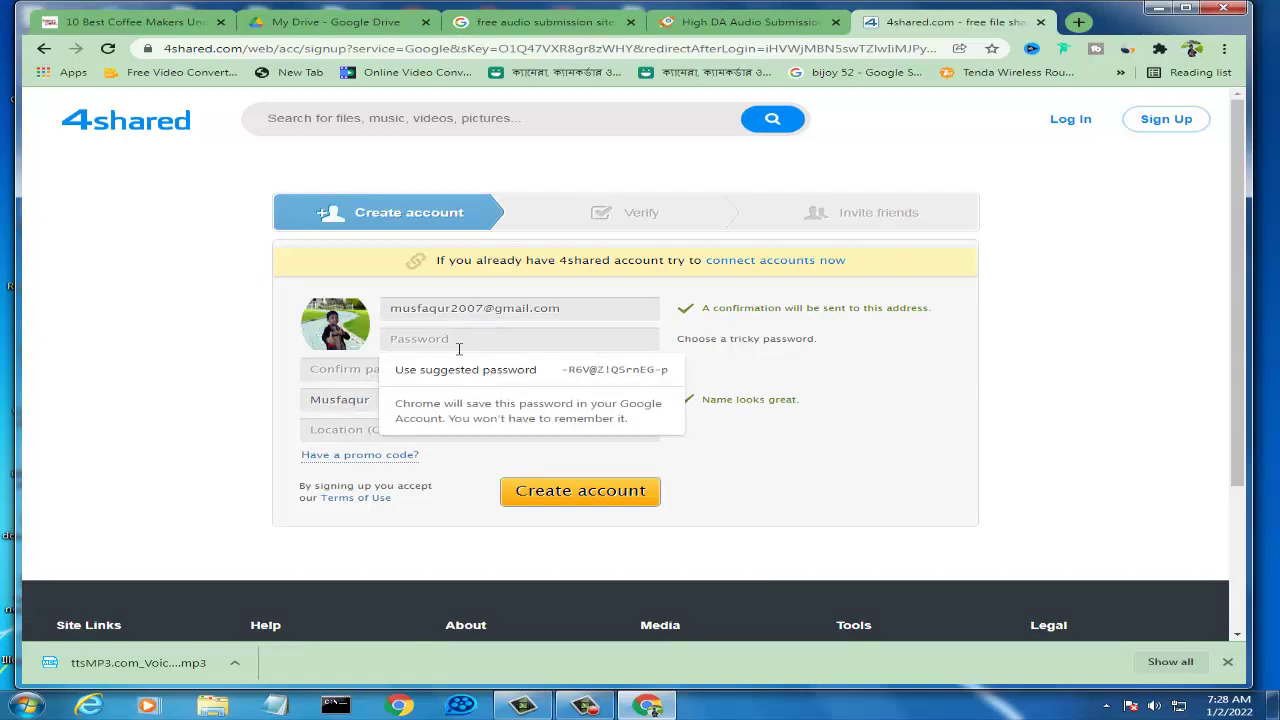
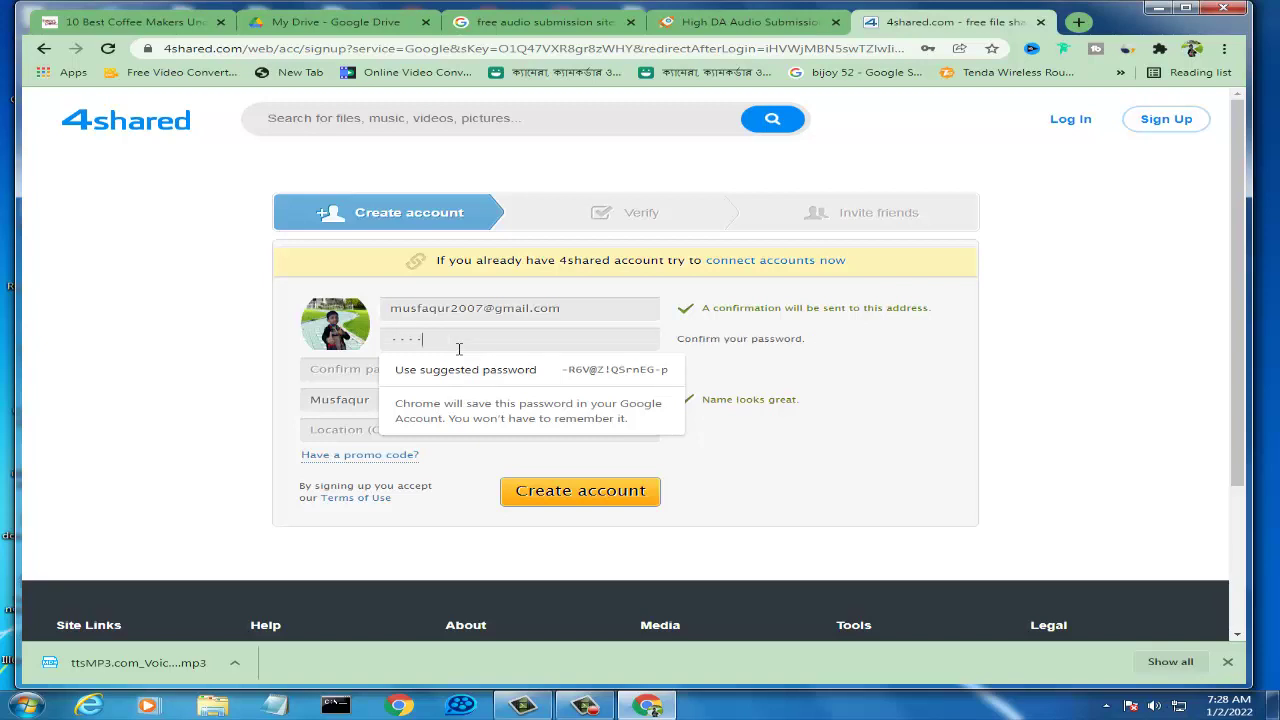
key("BackSpace")
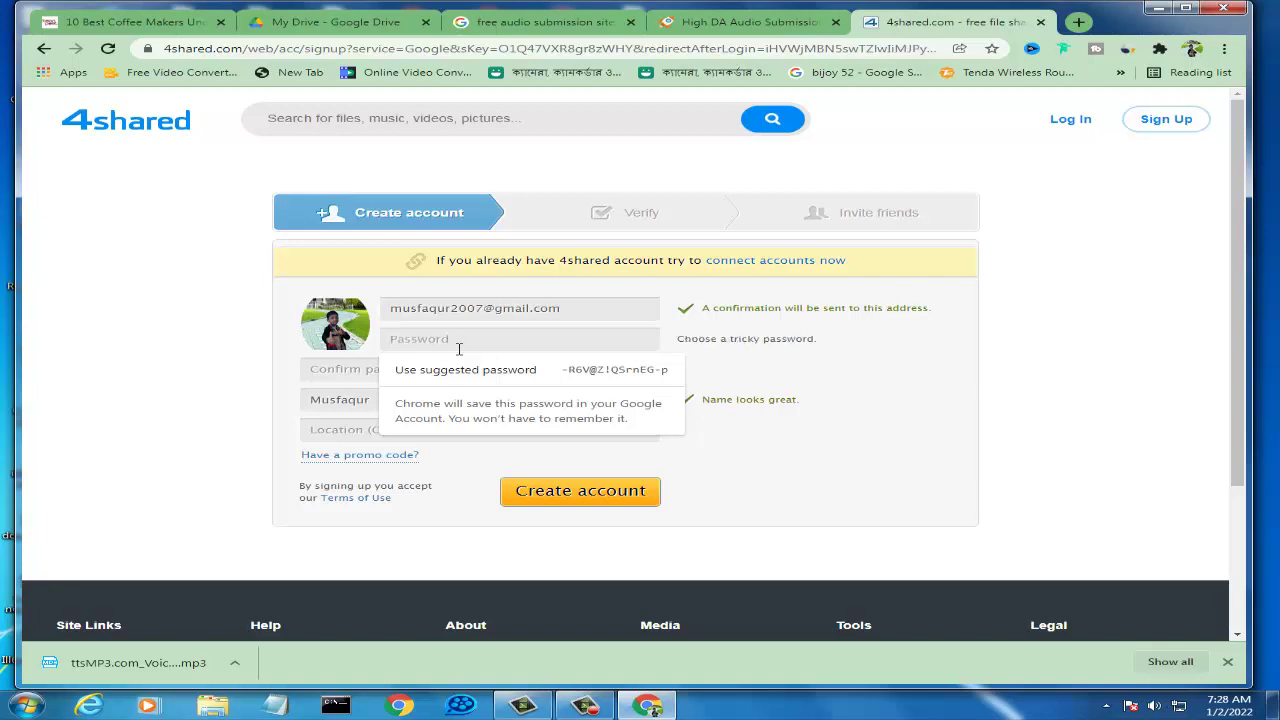
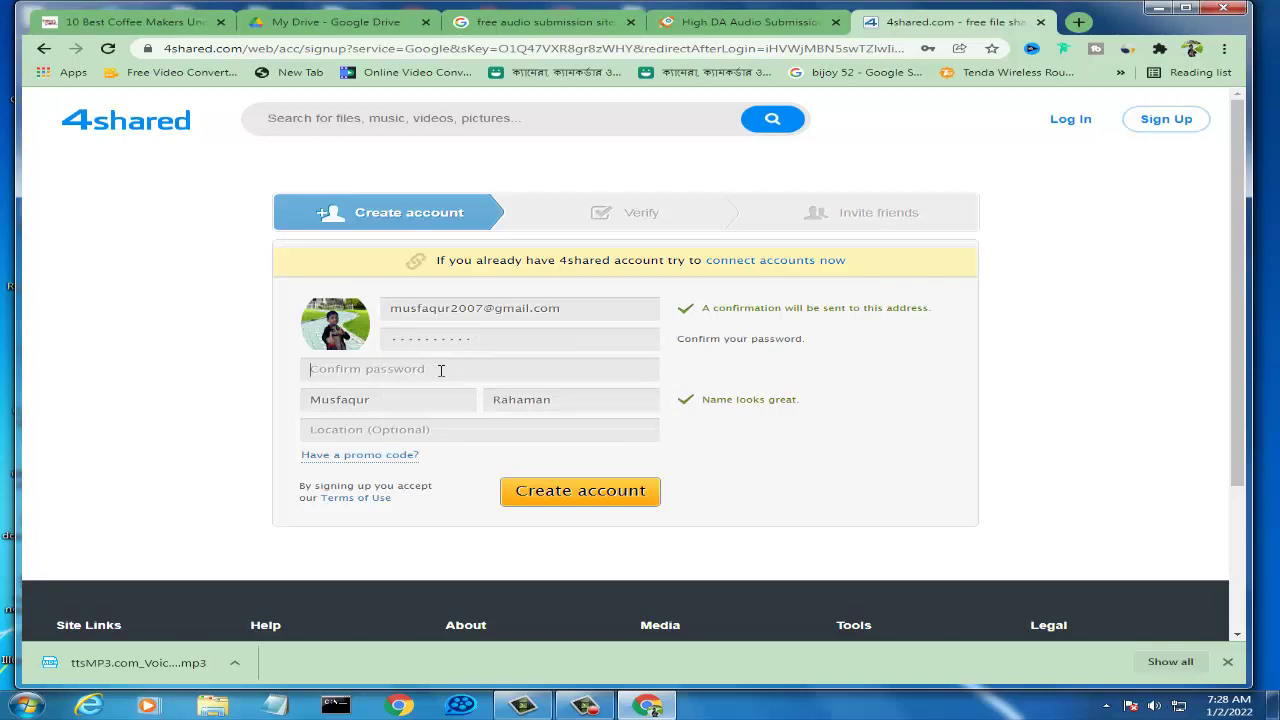
left_click(441, 370)
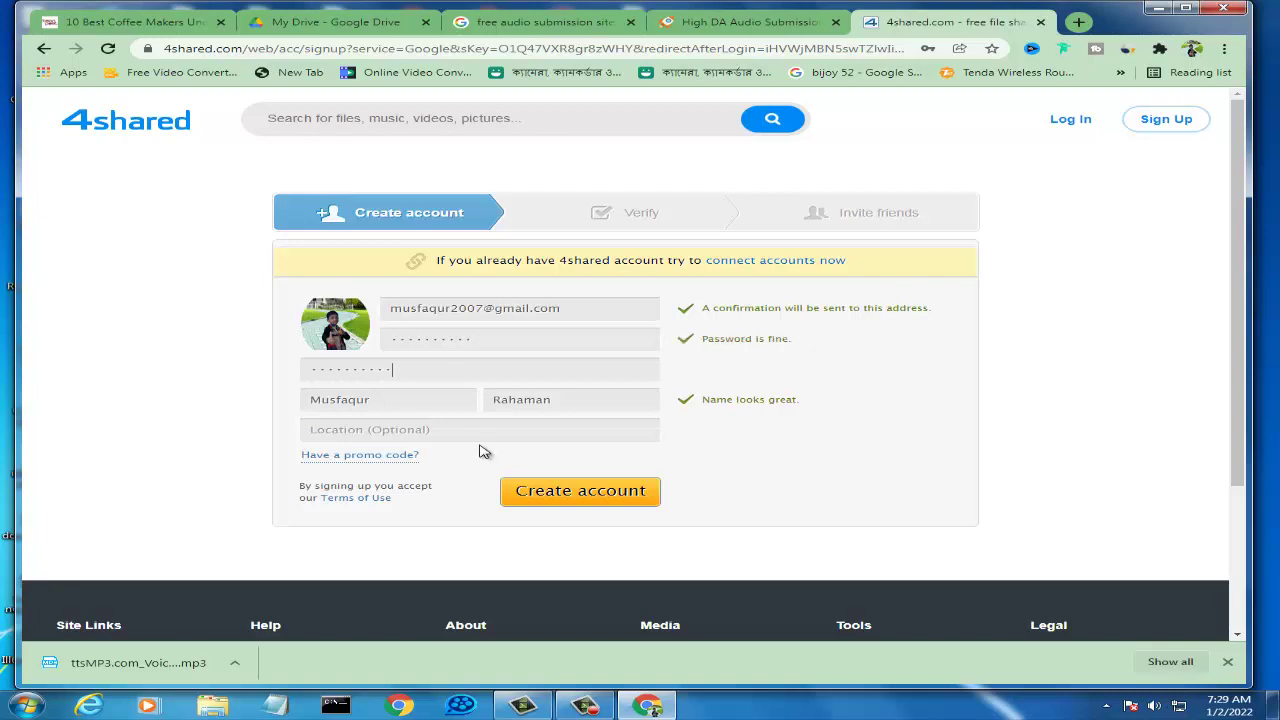
left_click(590, 500)
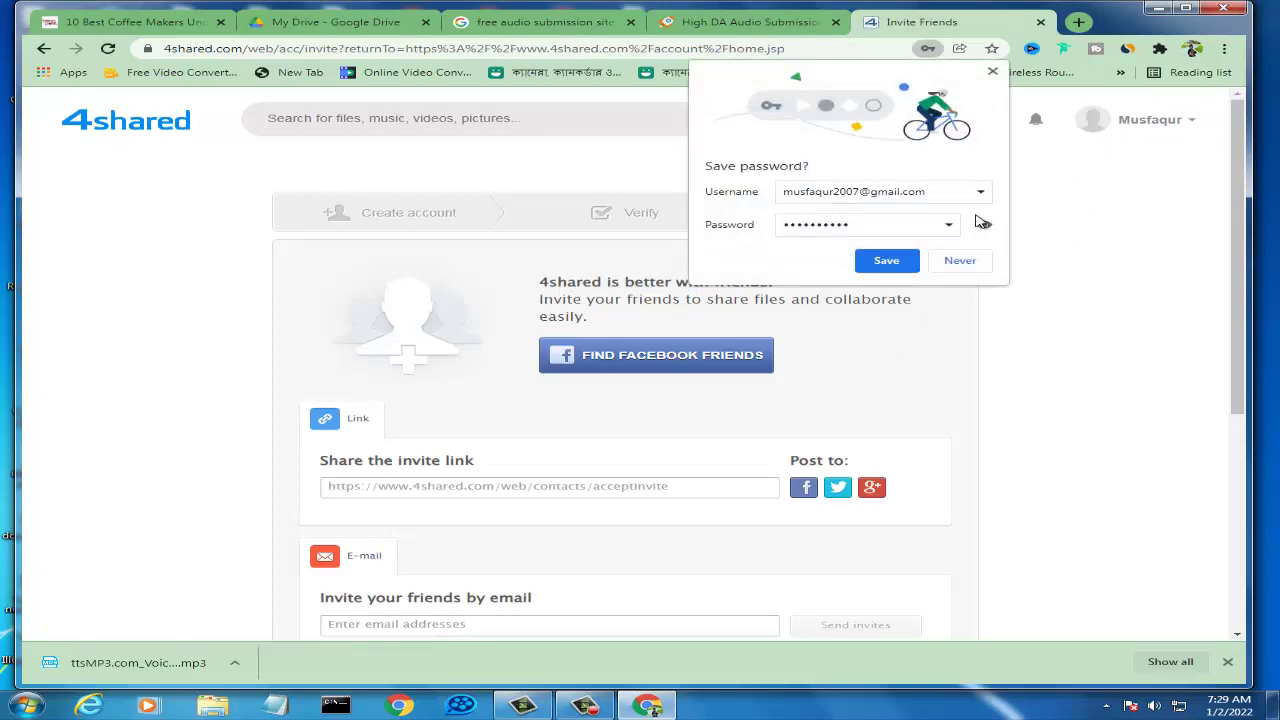
Step: Save the password in Chrome, dismiss the Windows colour scheme prompt, and open a new tab
left_click(890, 262)
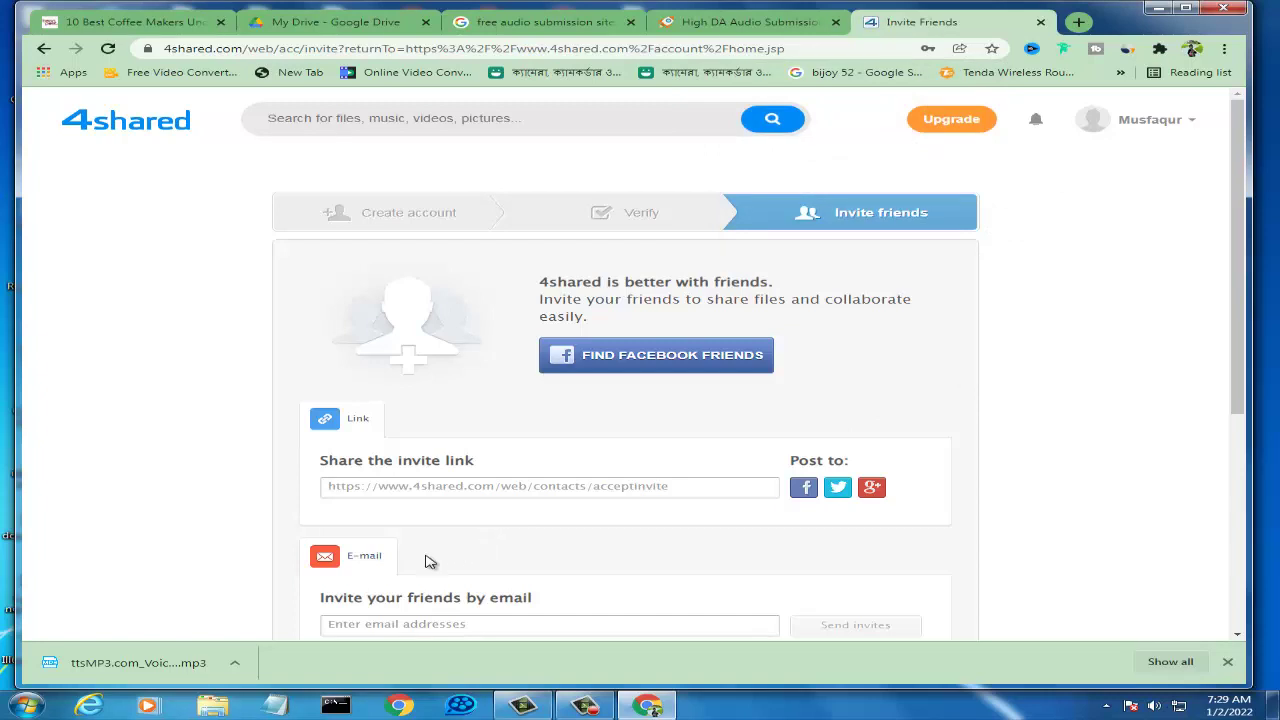
left_click_drag(1240, 275, 1245, 340)
scroll(1248, 333, "down", 2)
scroll(1250, 326, "up", 2)
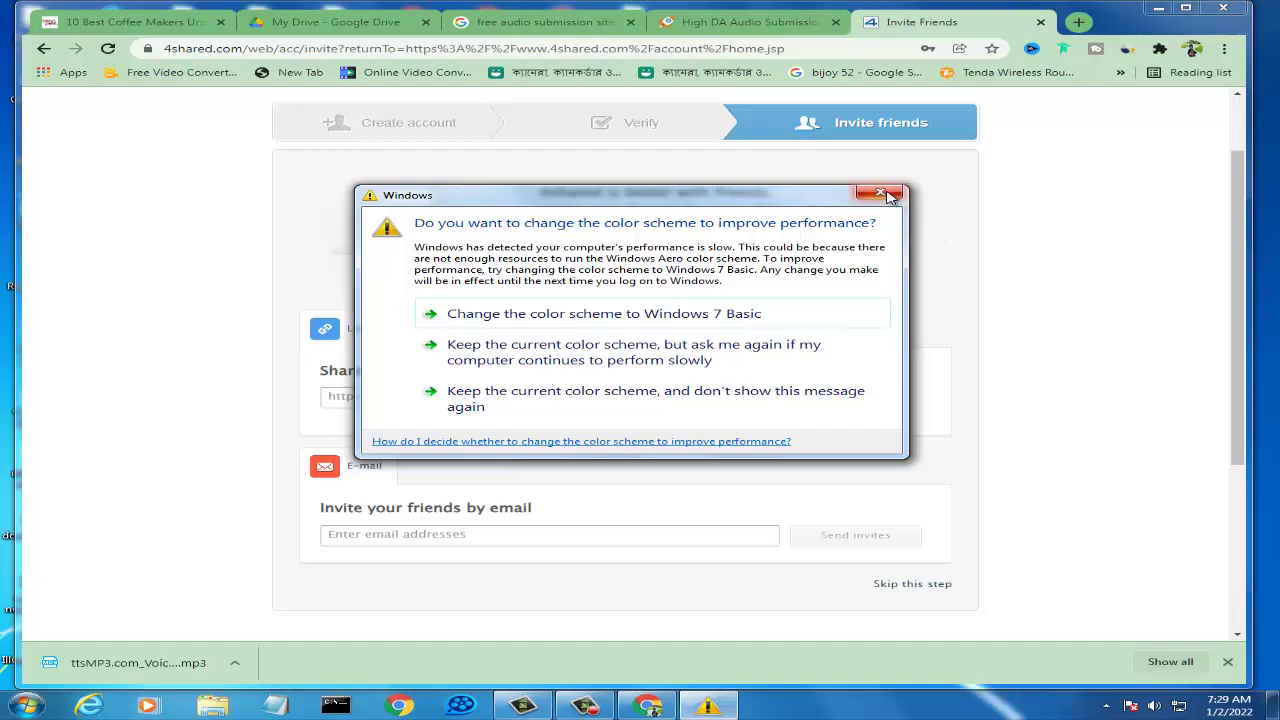
left_click(880, 194)
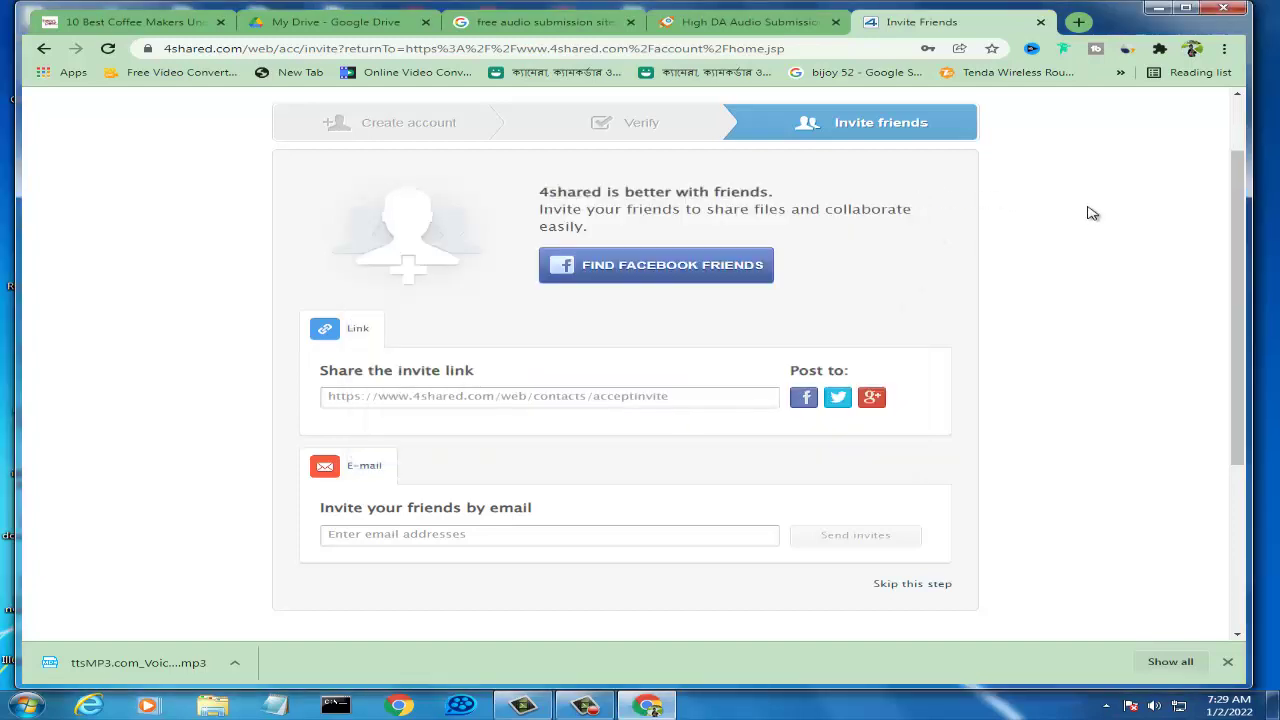
scroll(1092, 213, "up", 1)
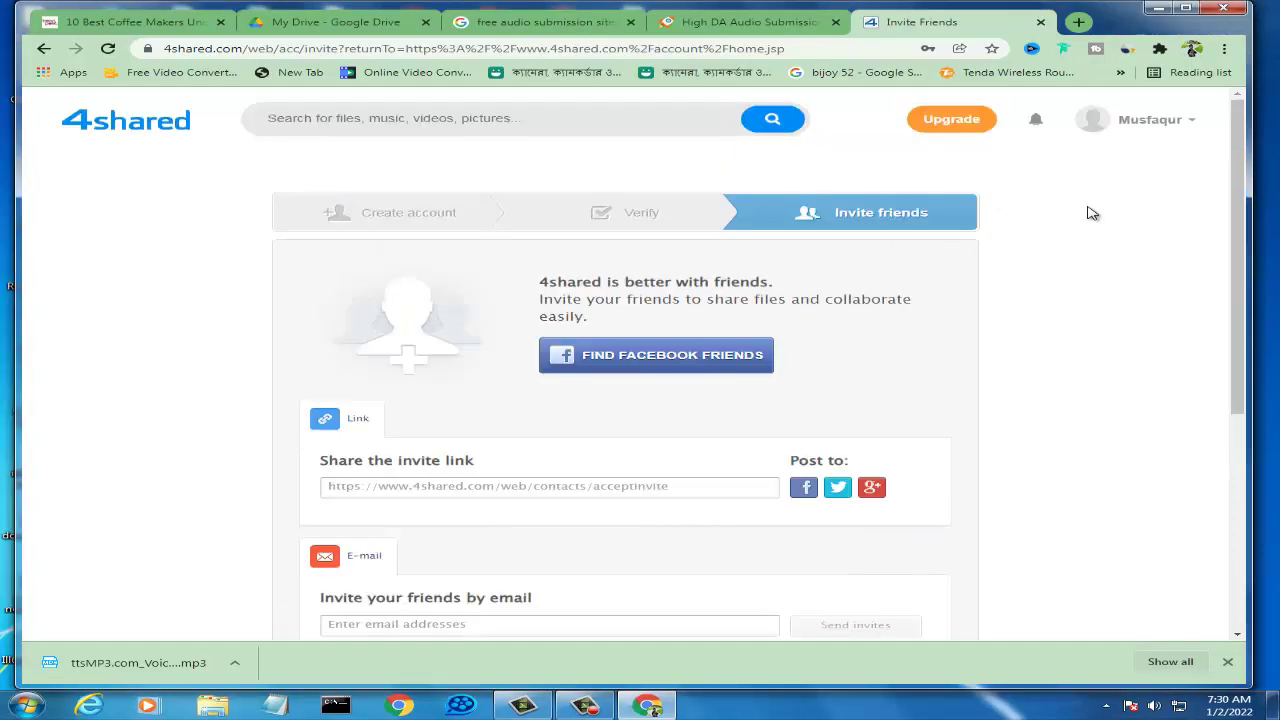
left_click(1078, 22)
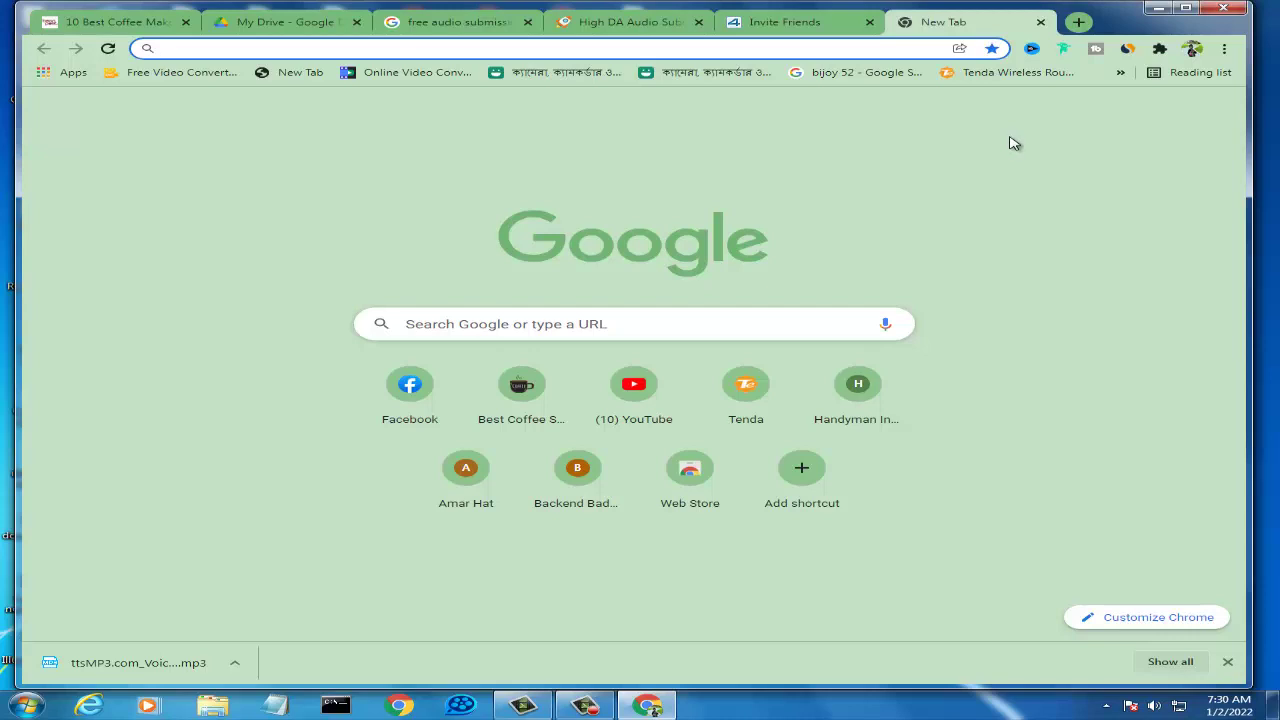
Step: Read 4shared's 'Thank you for registration!' email in Gmail, then return to Invite Friends
left_click(1055, 112)
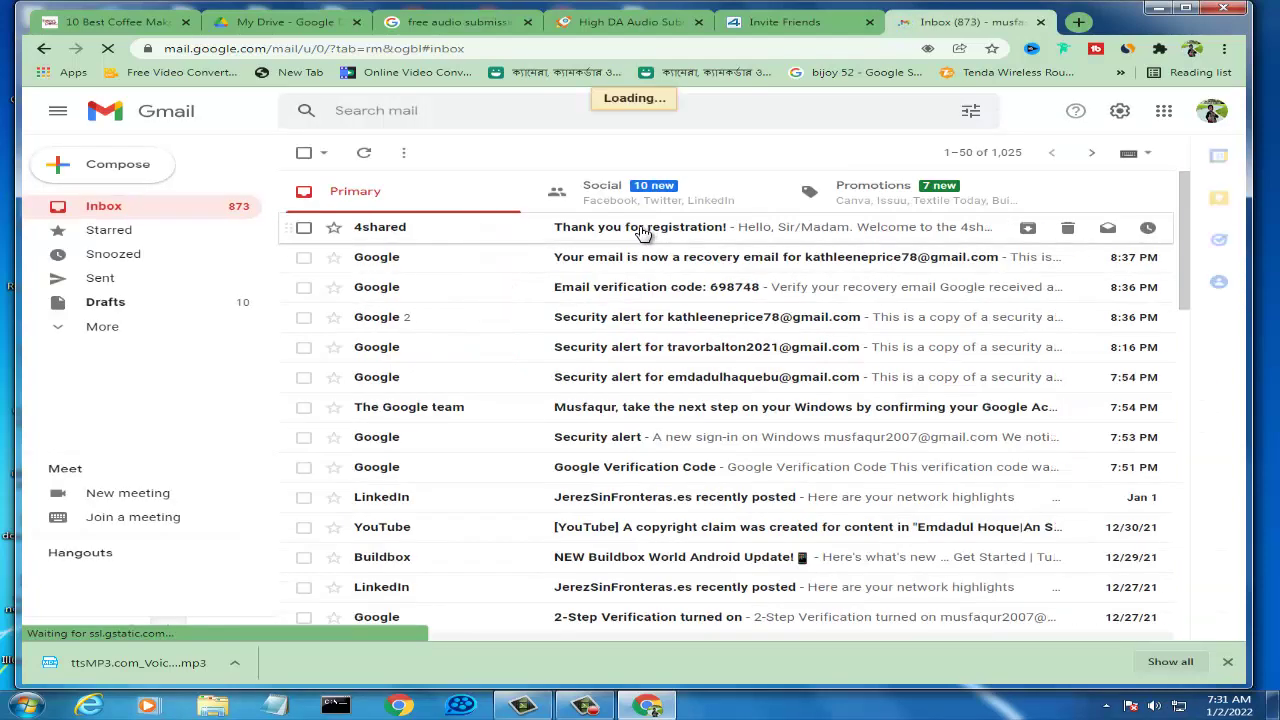
left_click(642, 230)
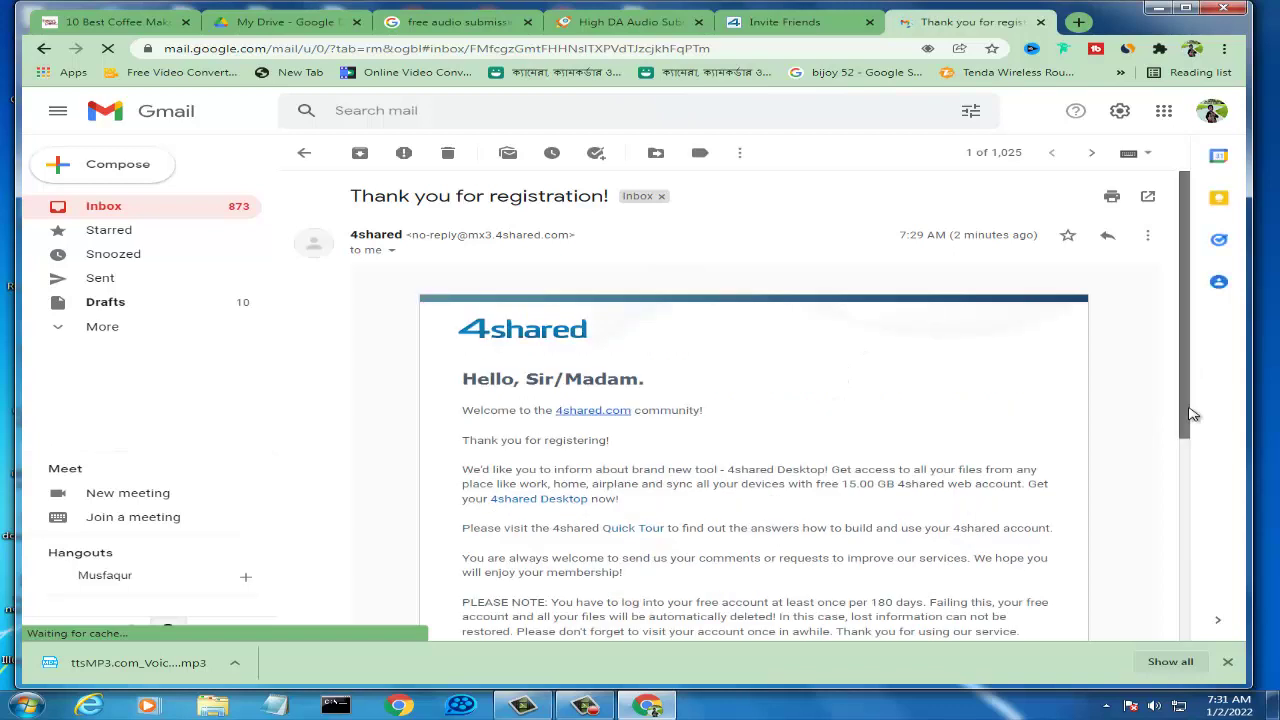
scroll(1192, 414, "down", 2)
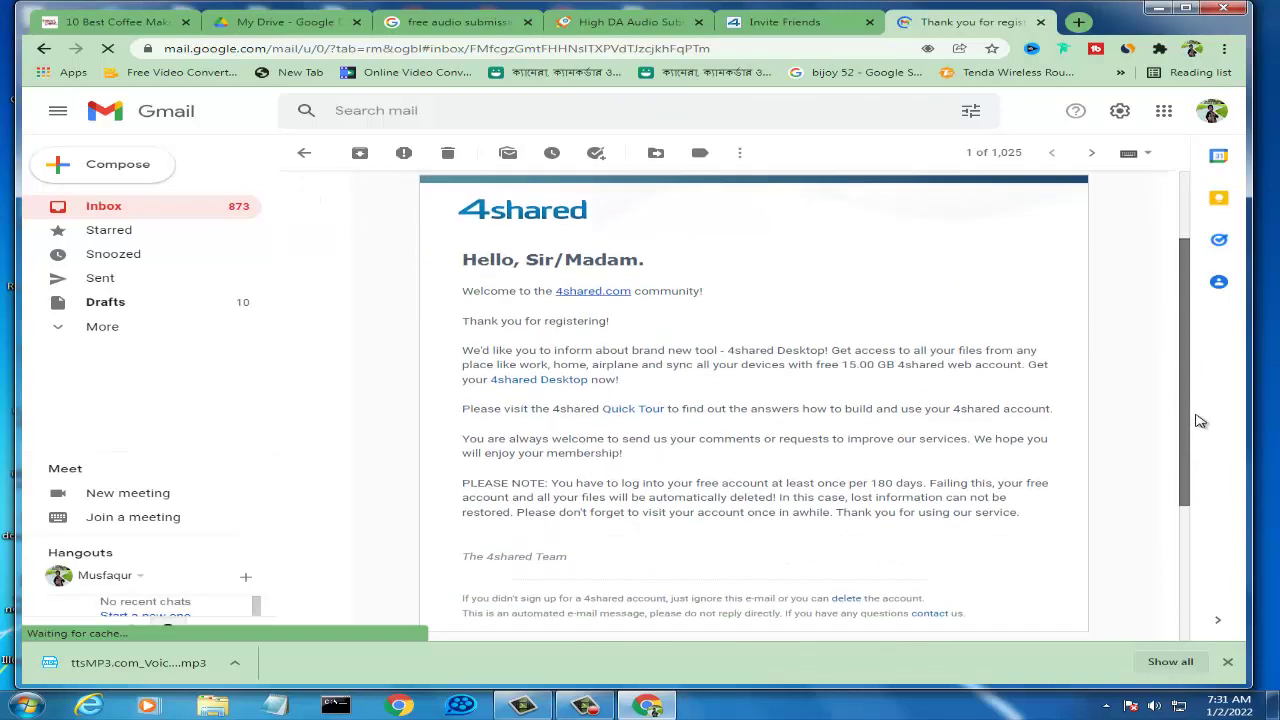
left_click(778, 22)
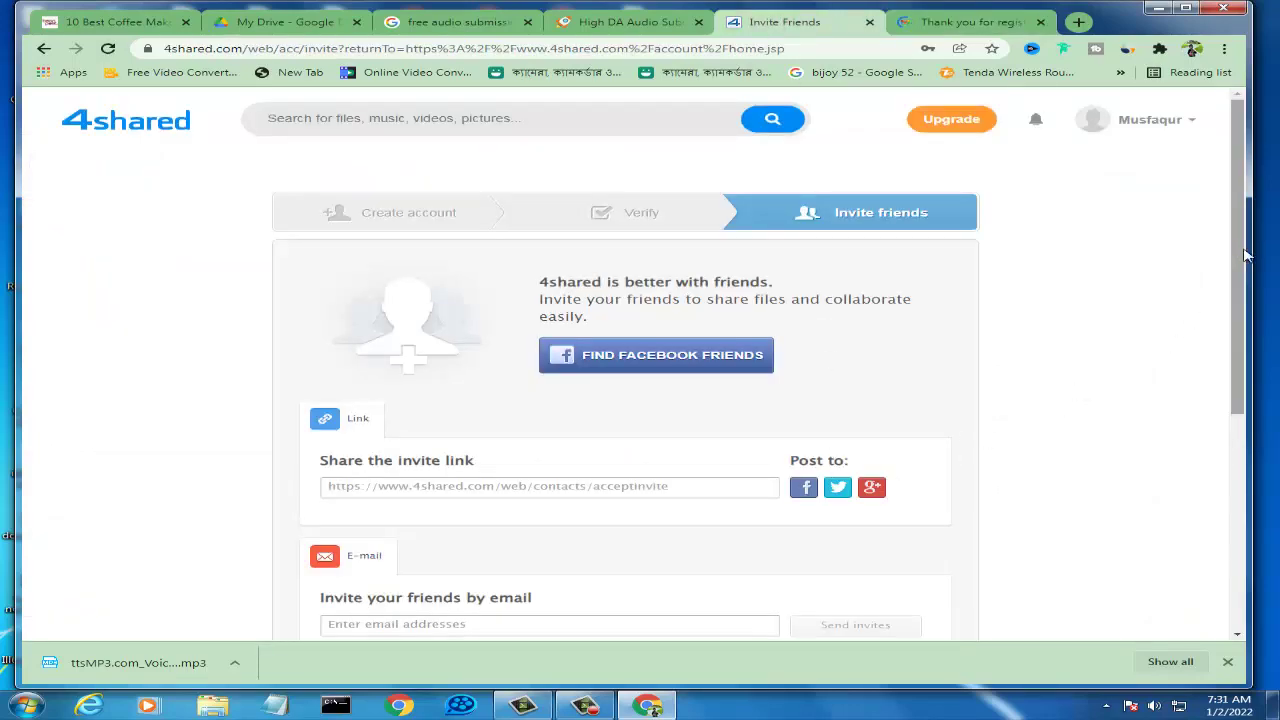
Step: Skip the Invite Friends step to reach the empty My 4shared folder
scroll(1243, 253, "down", 2)
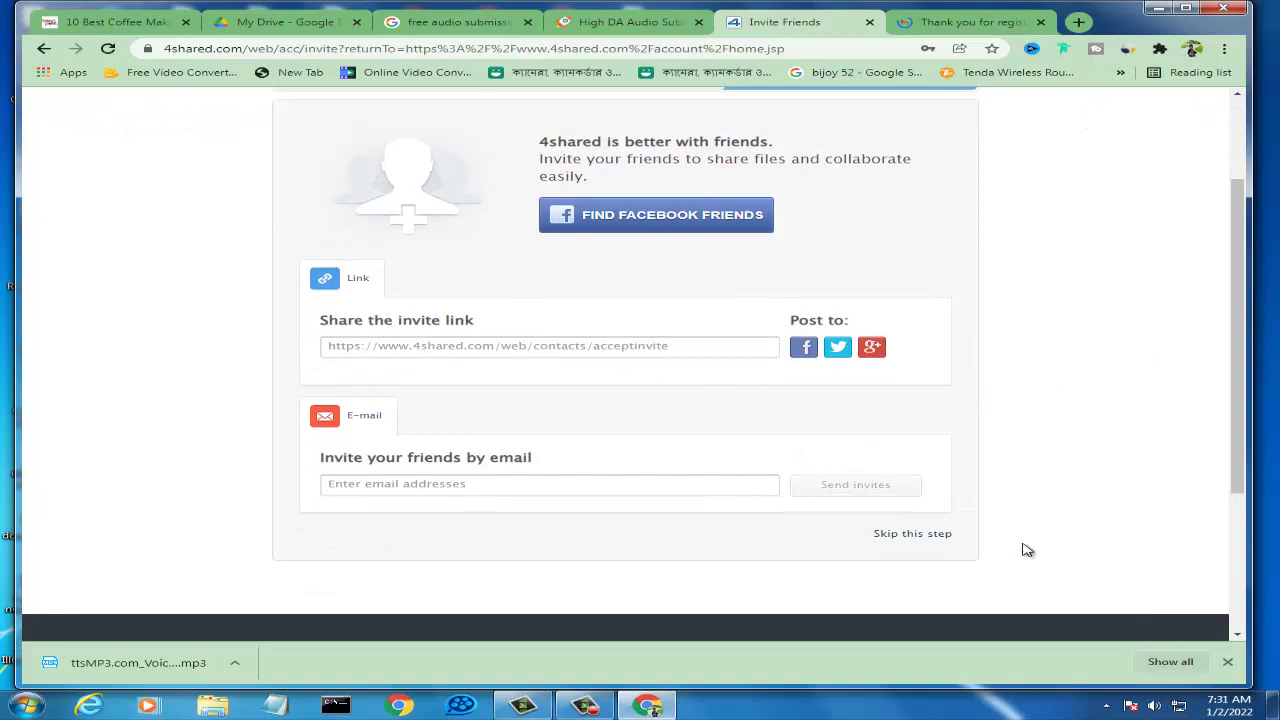
left_click(921, 544)
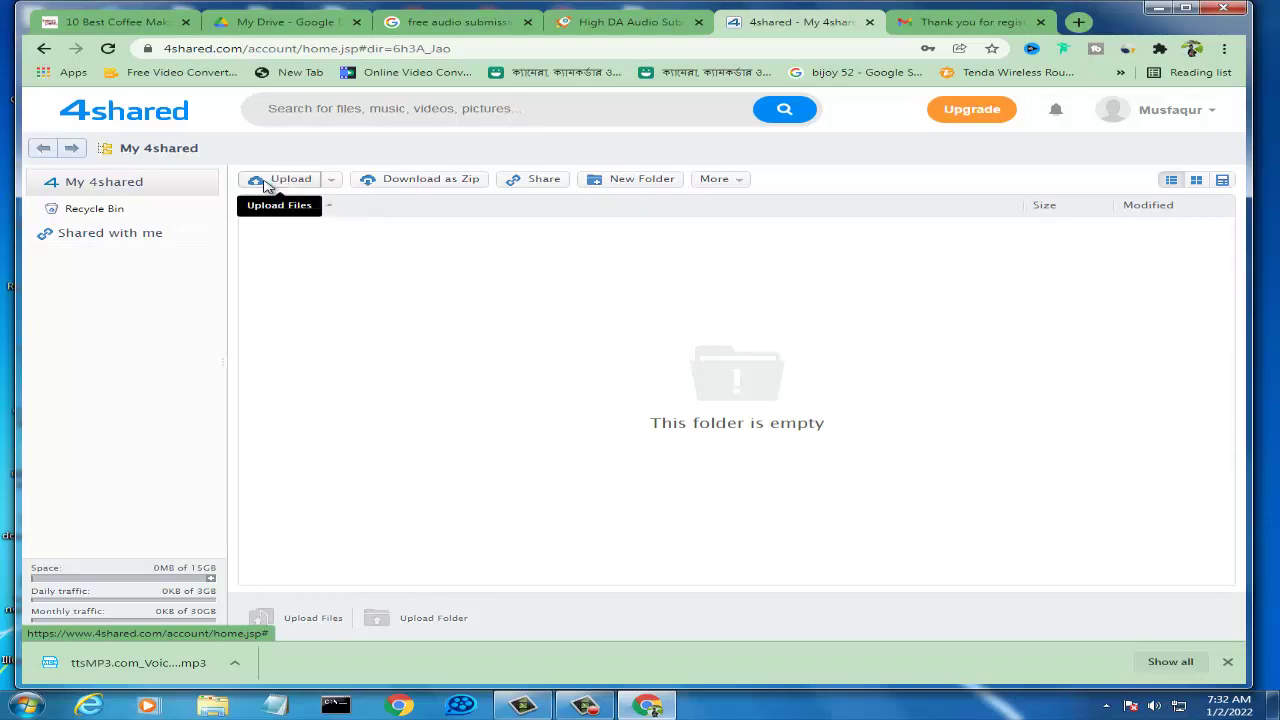
Step: Upload ttsMP3.com_VoiceText_2022-1-2_7_24_41.mp3 from the Desktop, found by searching 'ttsm'
left_click(262, 181)
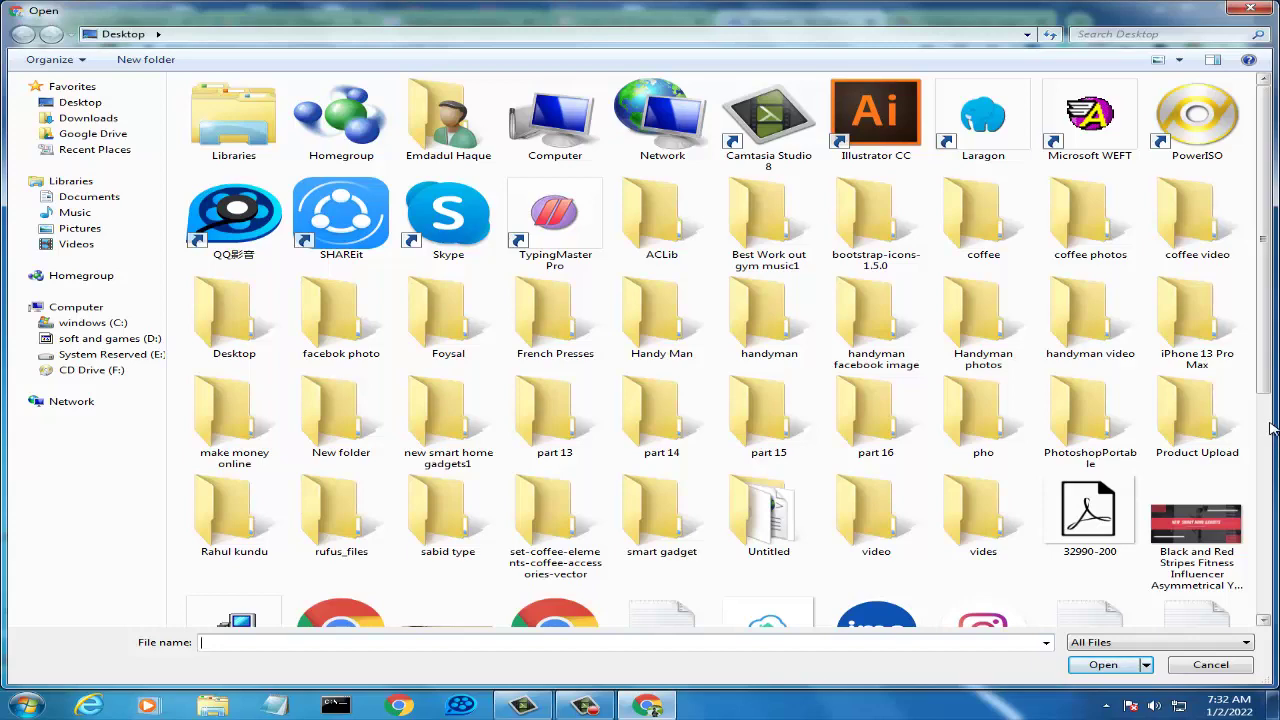
key("Escape")
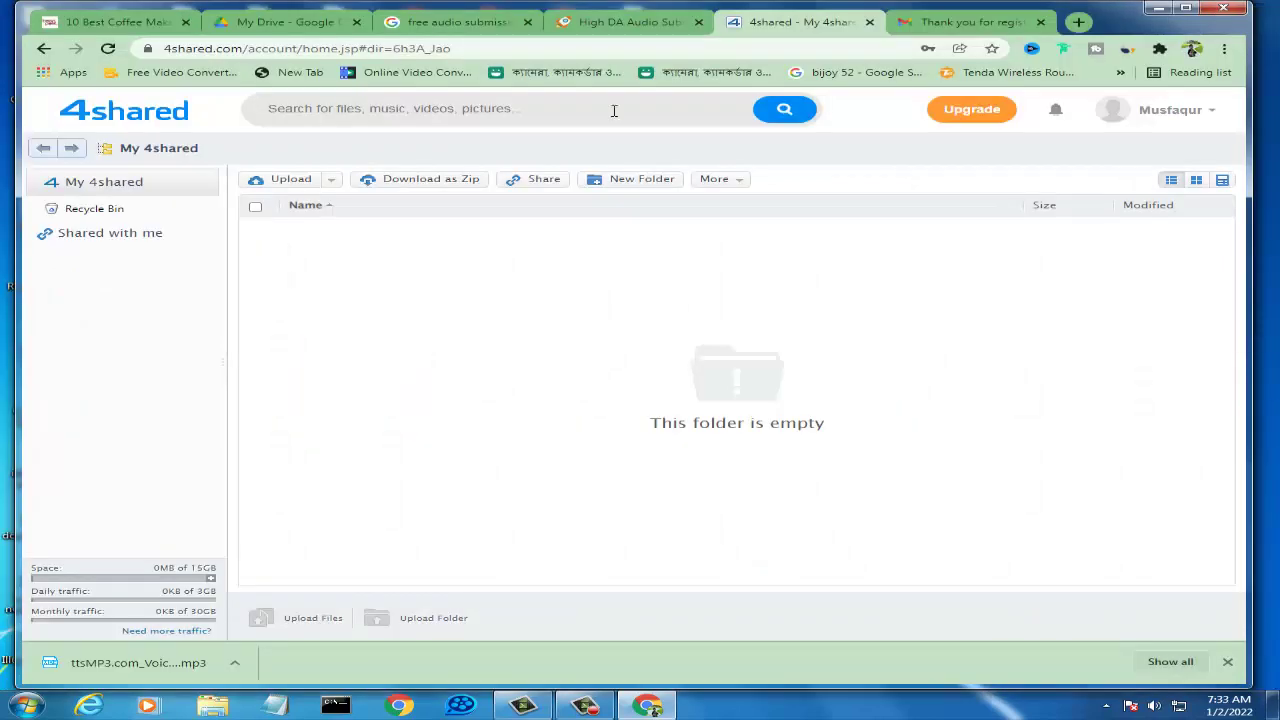
left_click(278, 185)
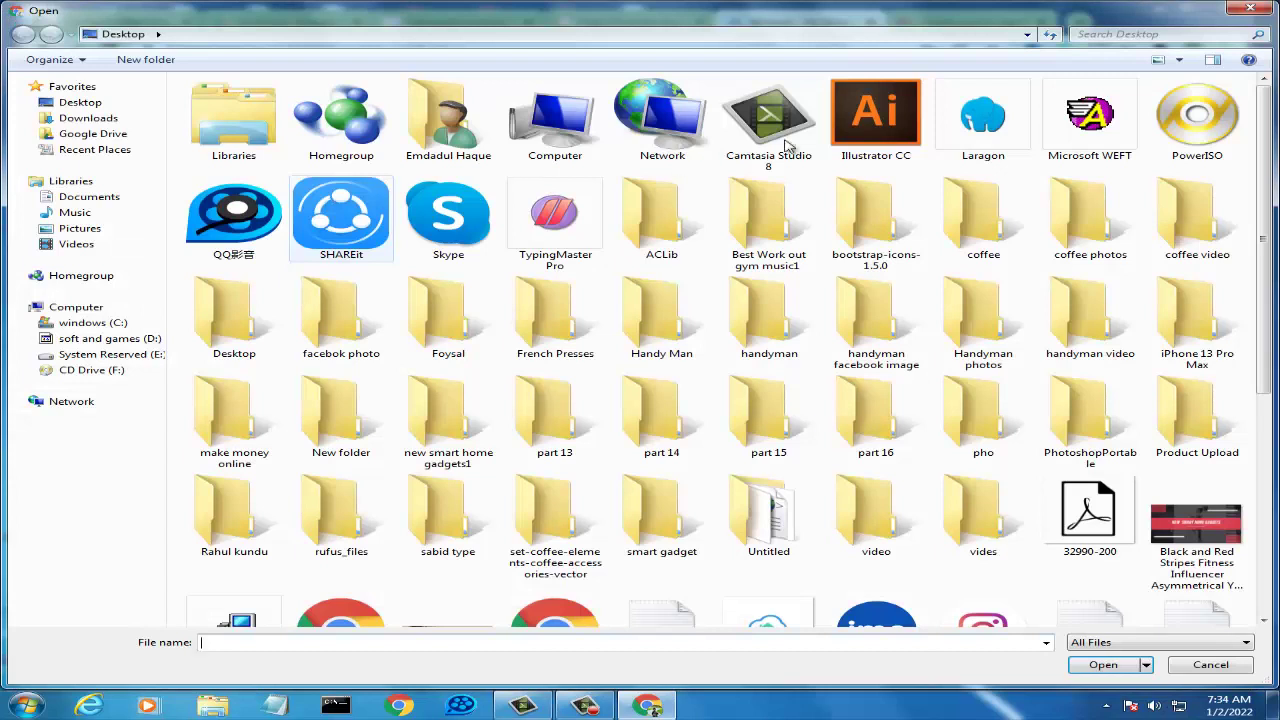
left_click(1090, 33)
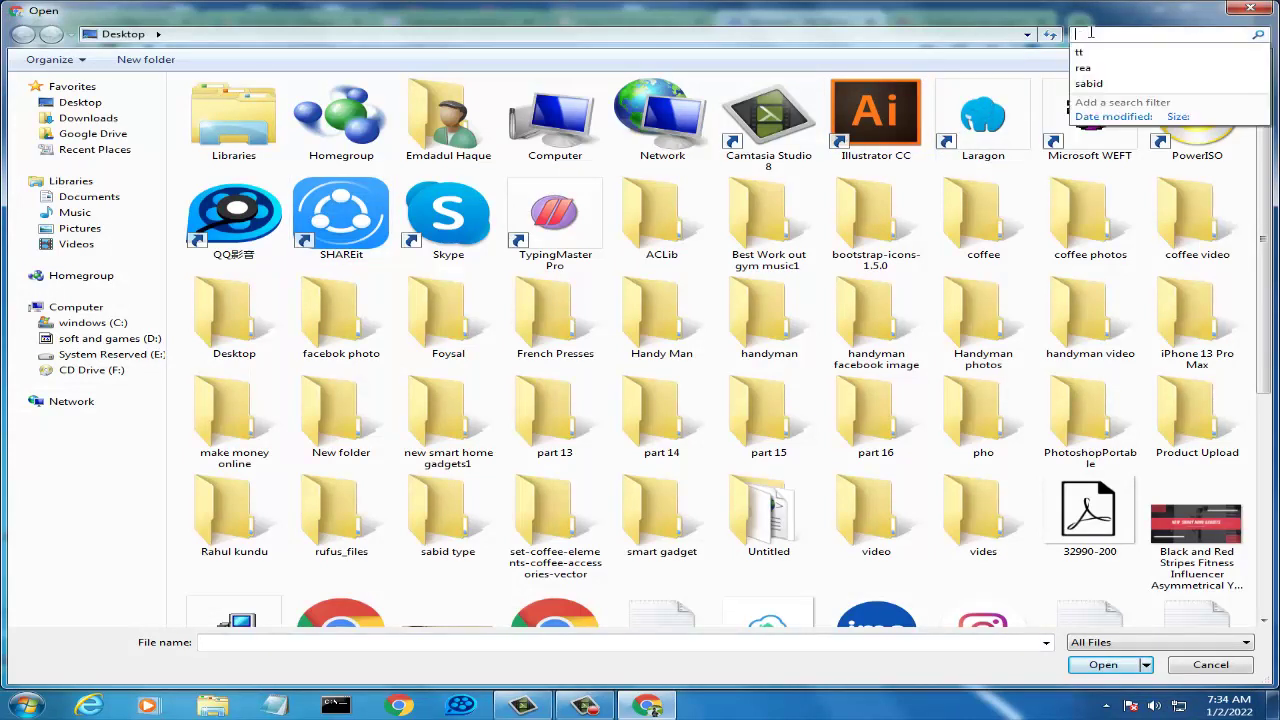
type("ttsm")
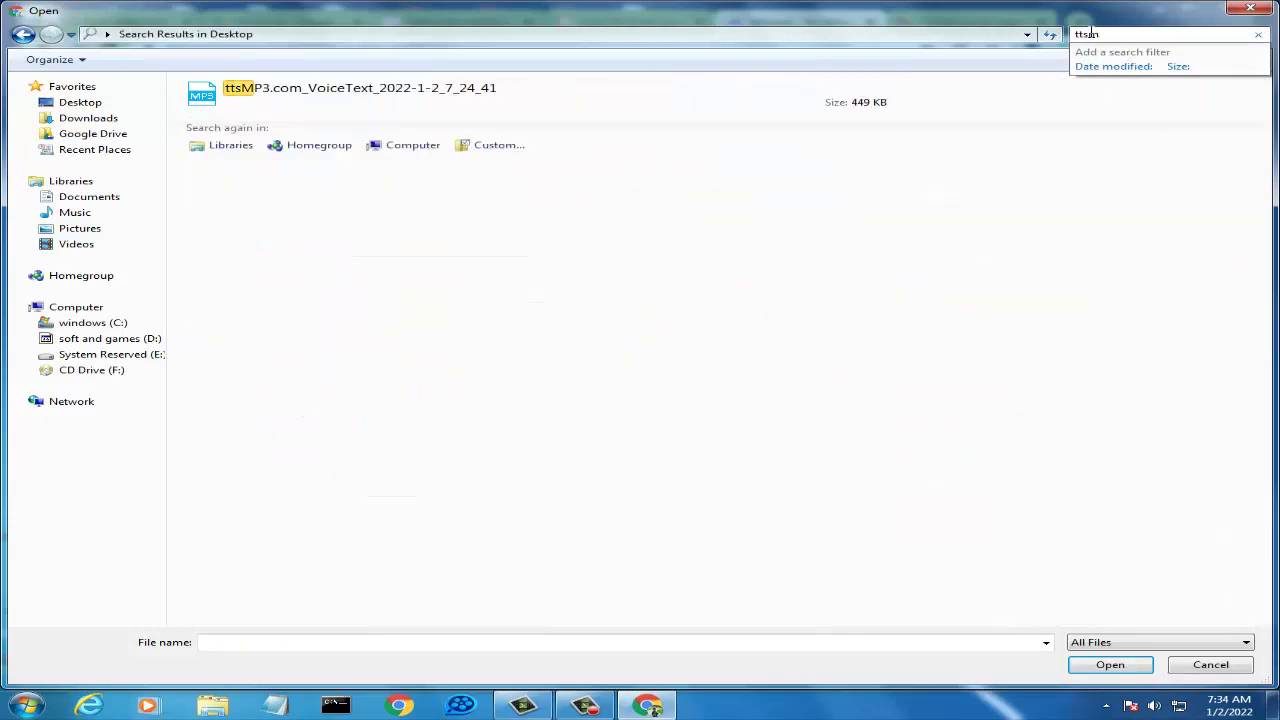
left_click(240, 97)
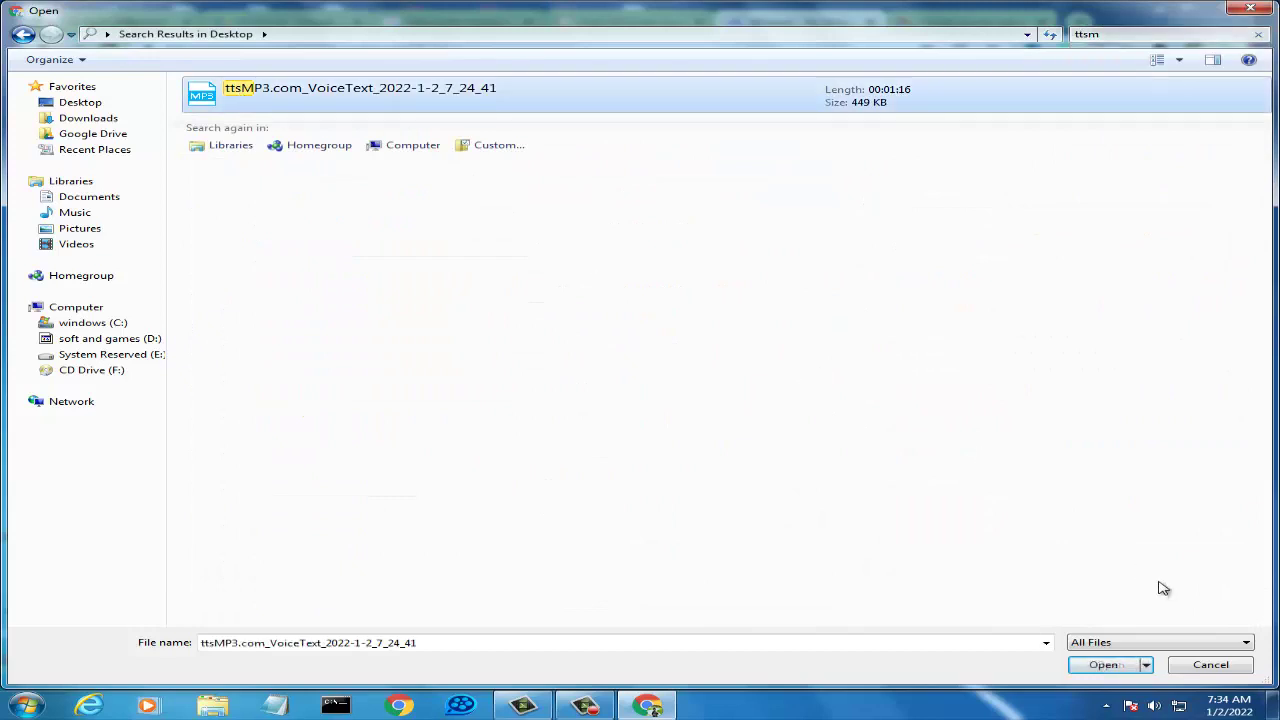
left_click(1103, 666)
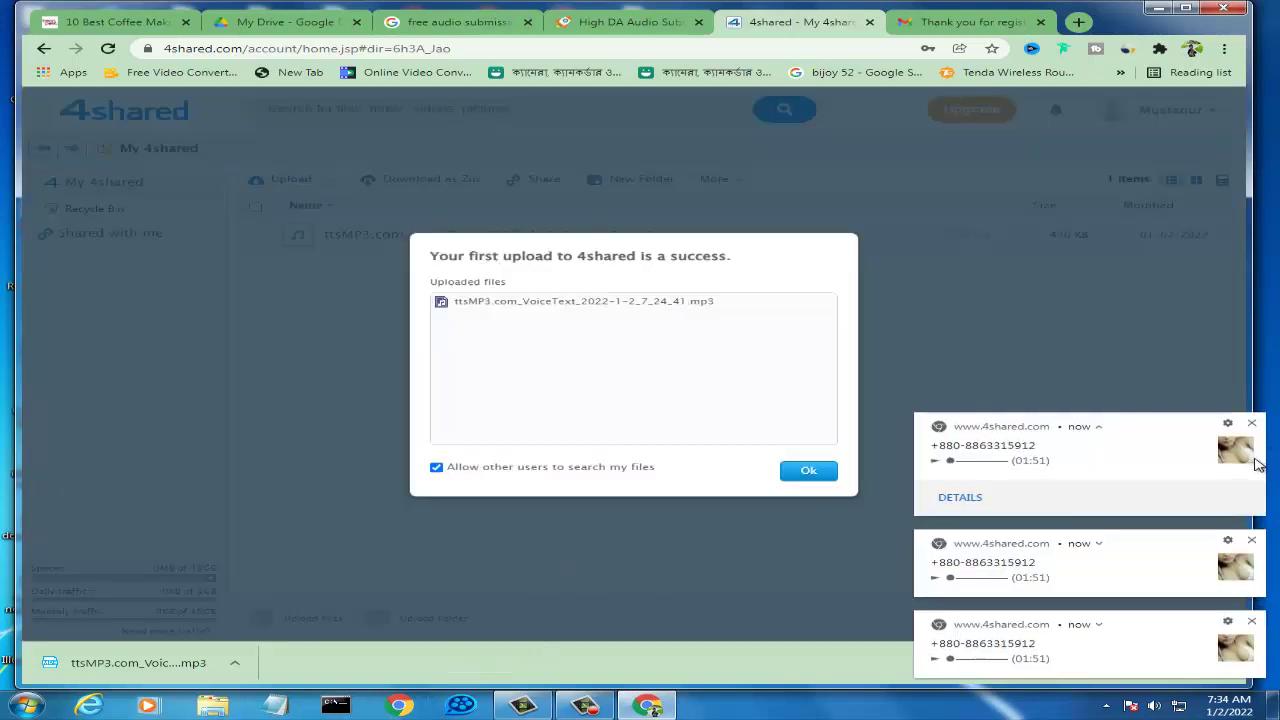
Step: Close the three Chrome notifications and dismiss the first-upload success message
left_click(1251, 424)
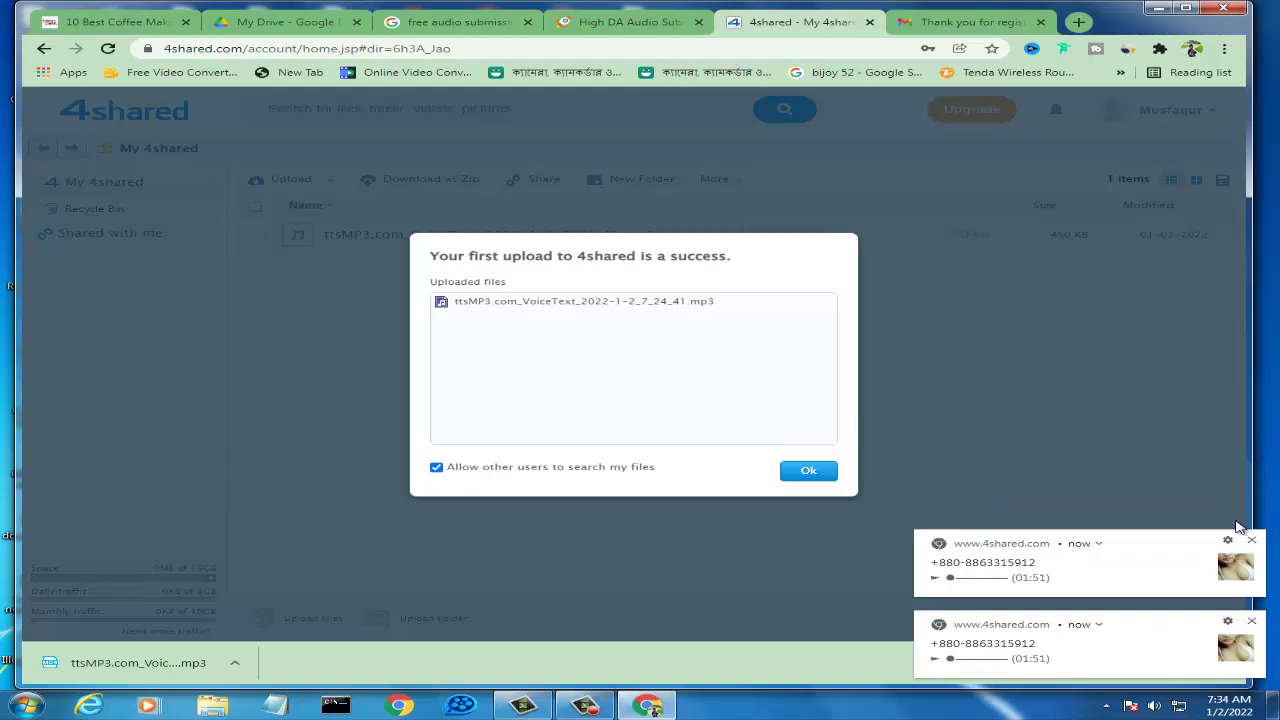
left_click(1251, 542)
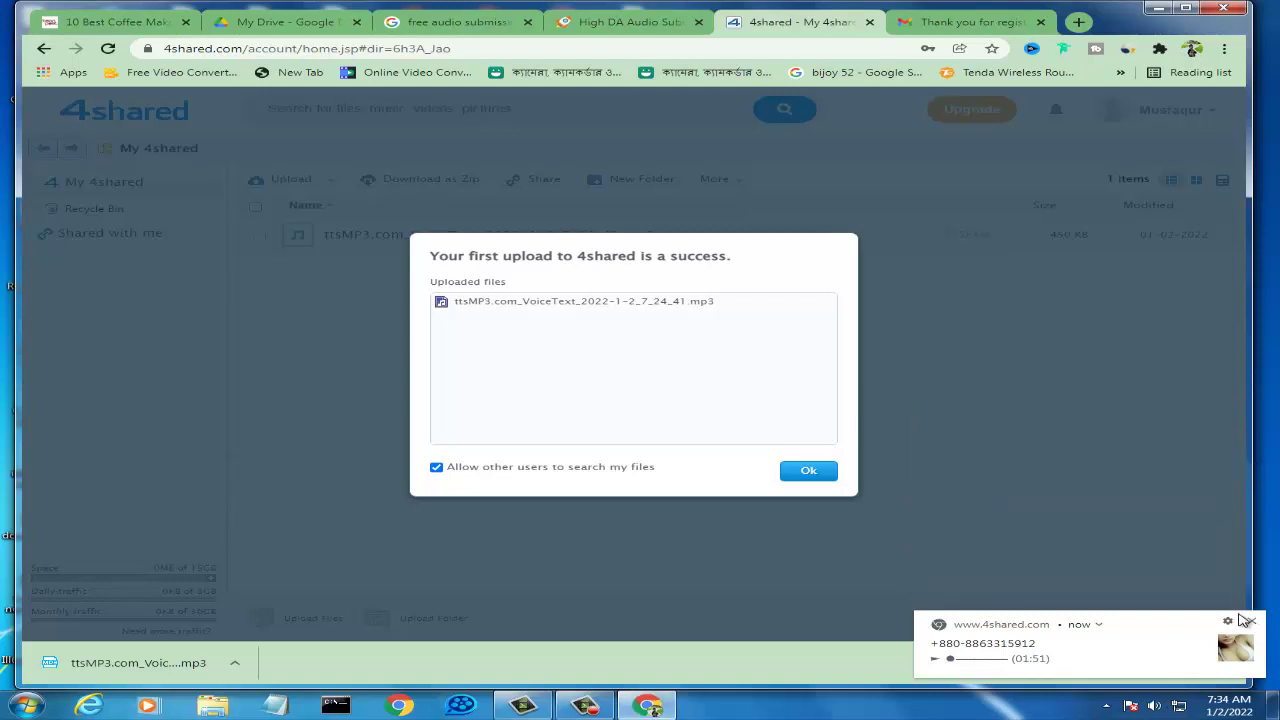
left_click(1253, 623)
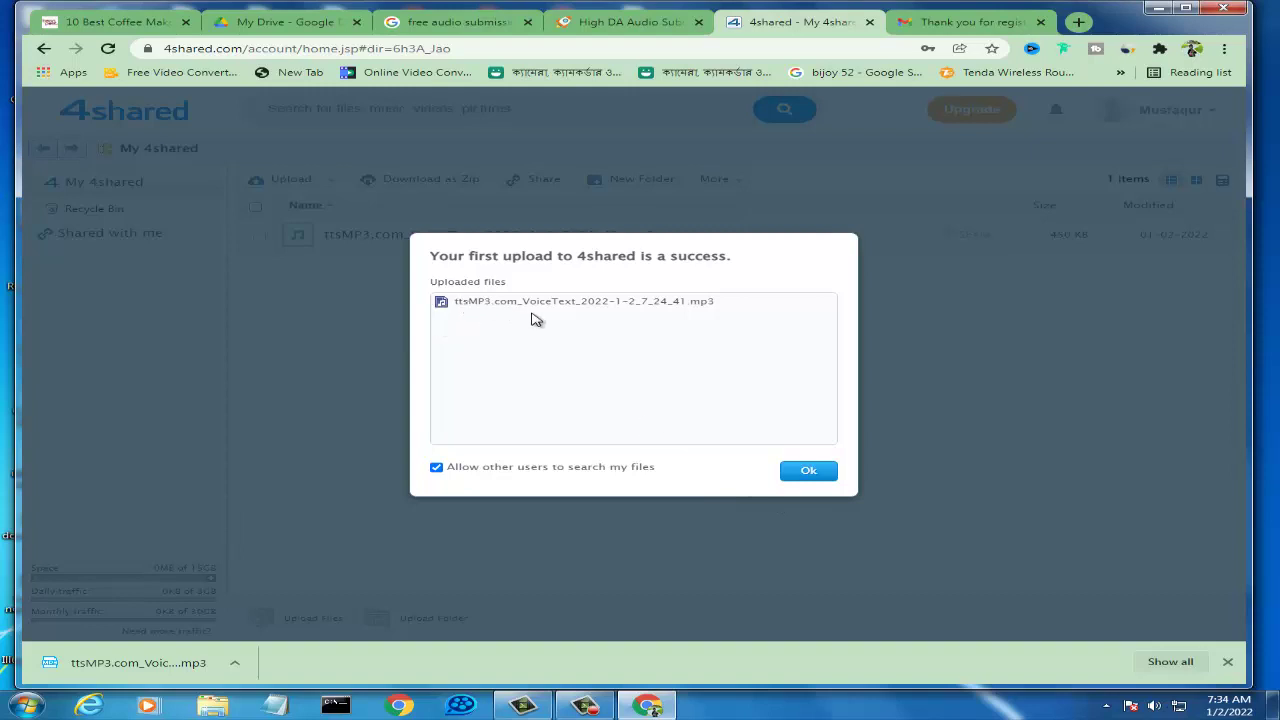
left_click(808, 472)
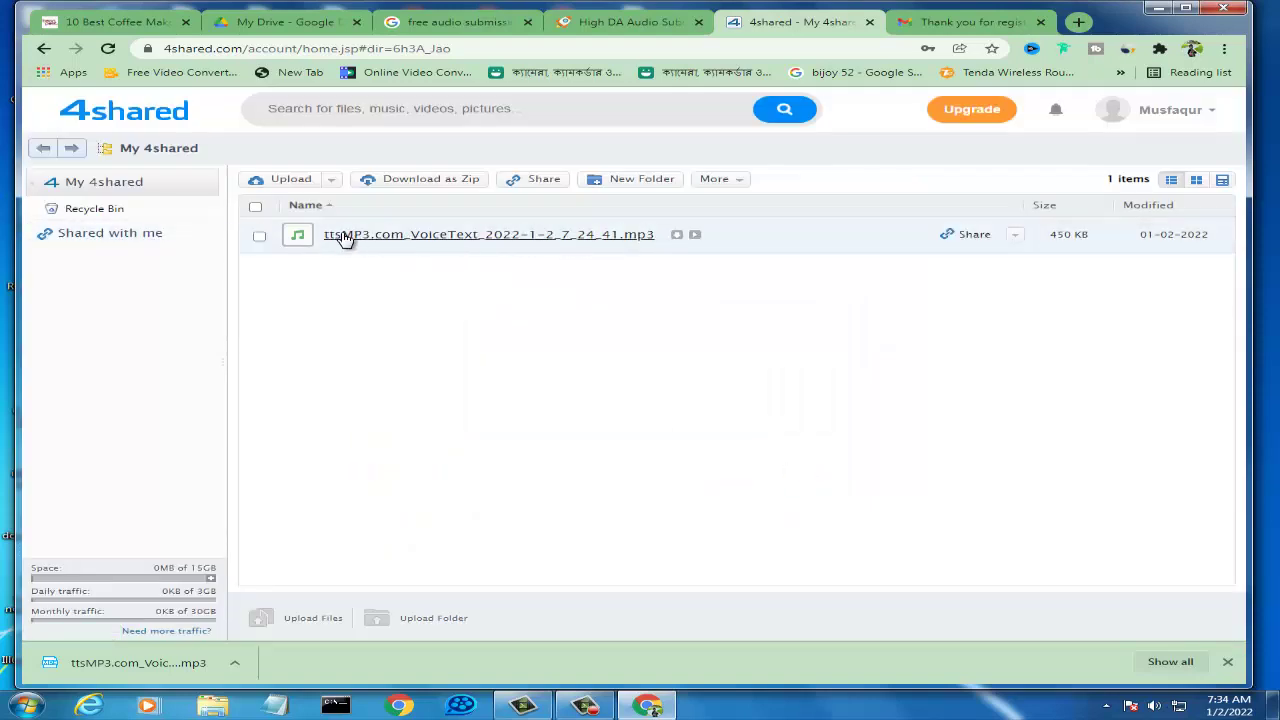
left_click(969, 237)
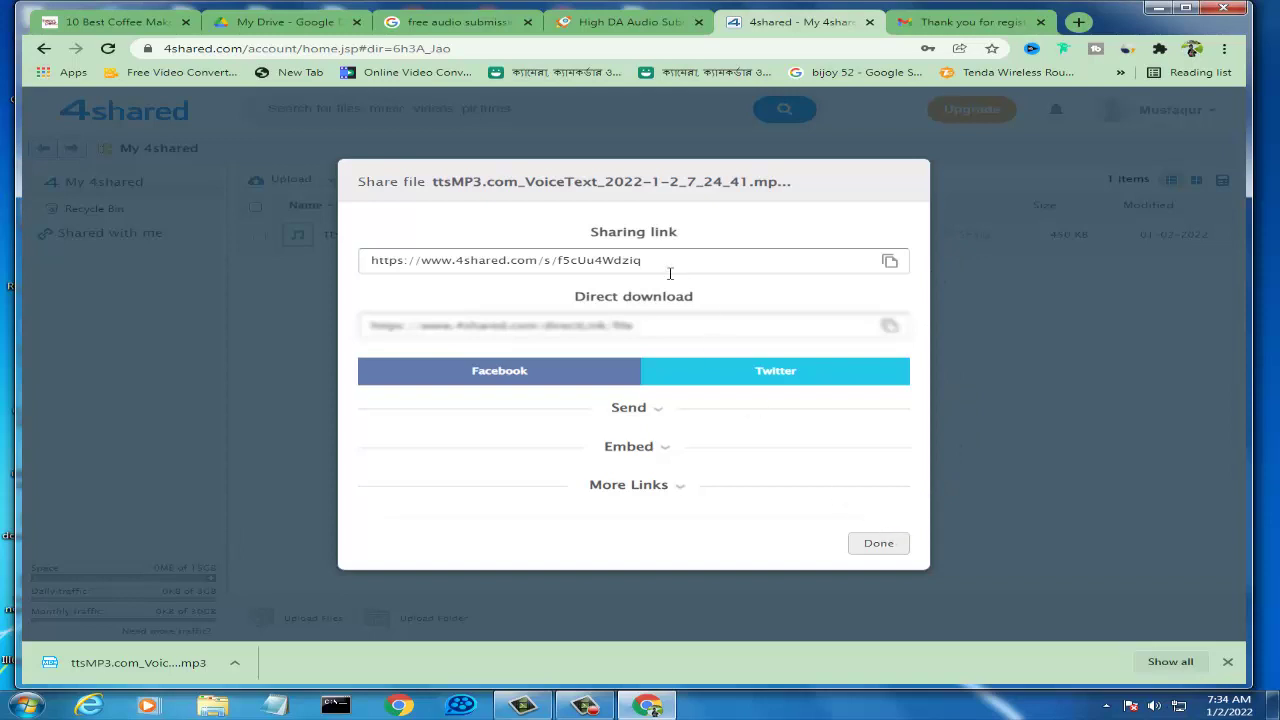
left_click_drag(659, 260, 370, 262)
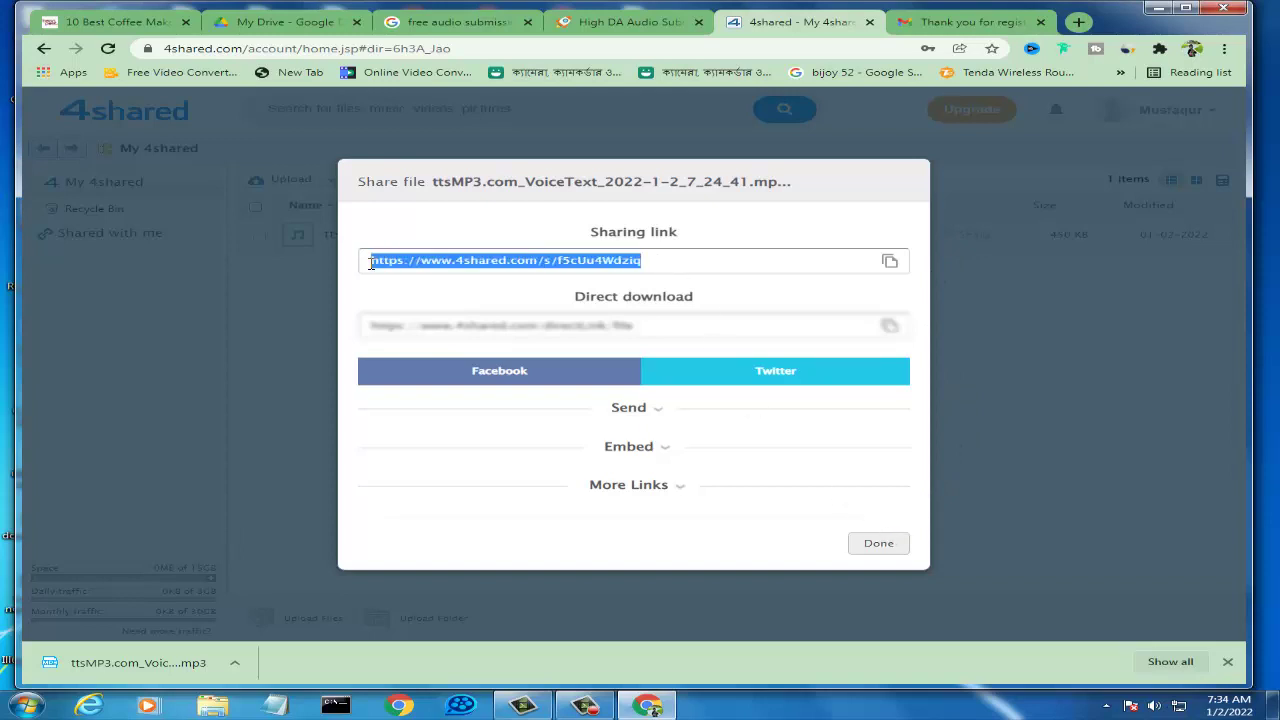
left_click(876, 545)
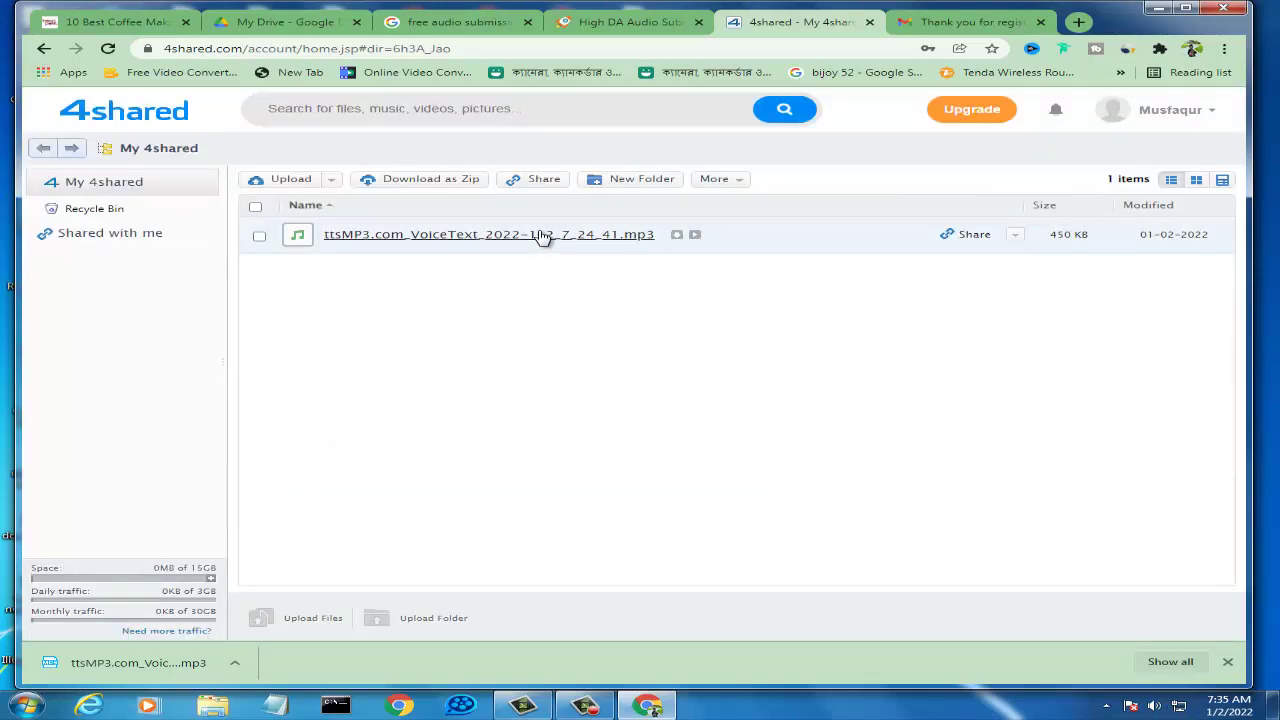
Step: Open the uploaded MP3's own 4shared page, dismissing the Windows colour-scheme prompt
right_click(540, 236)
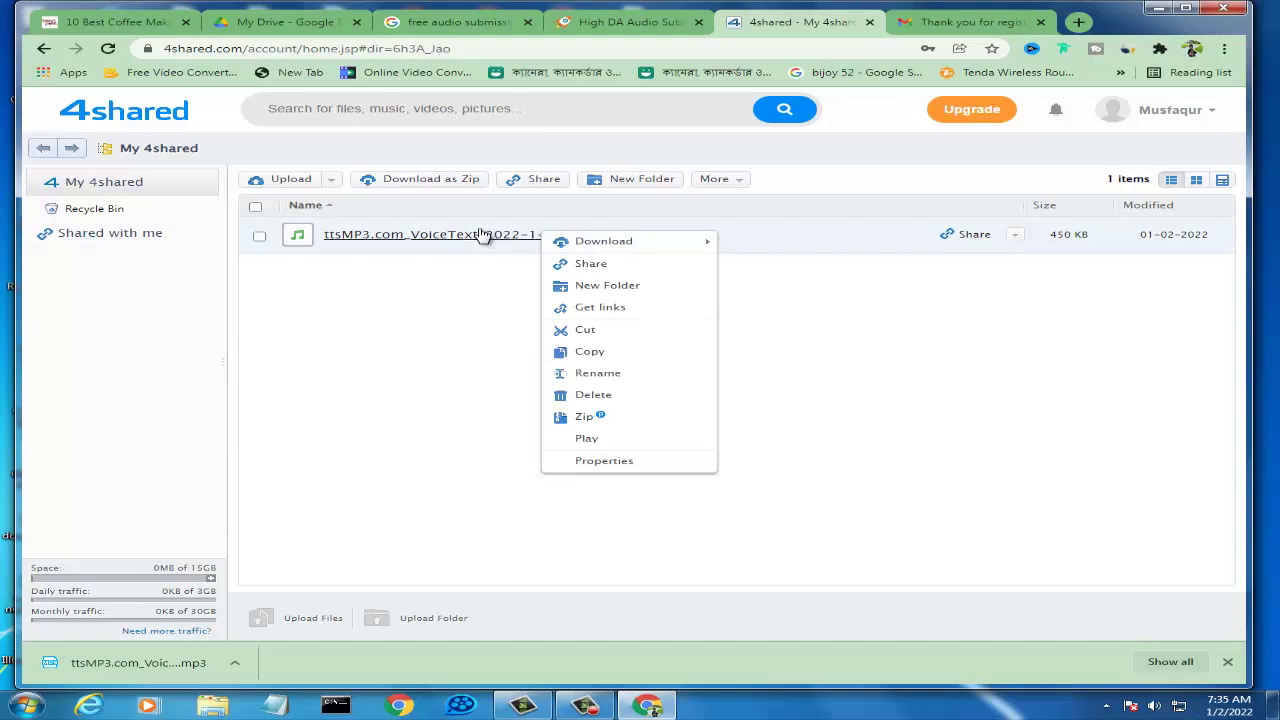
mouse_move(620, 253)
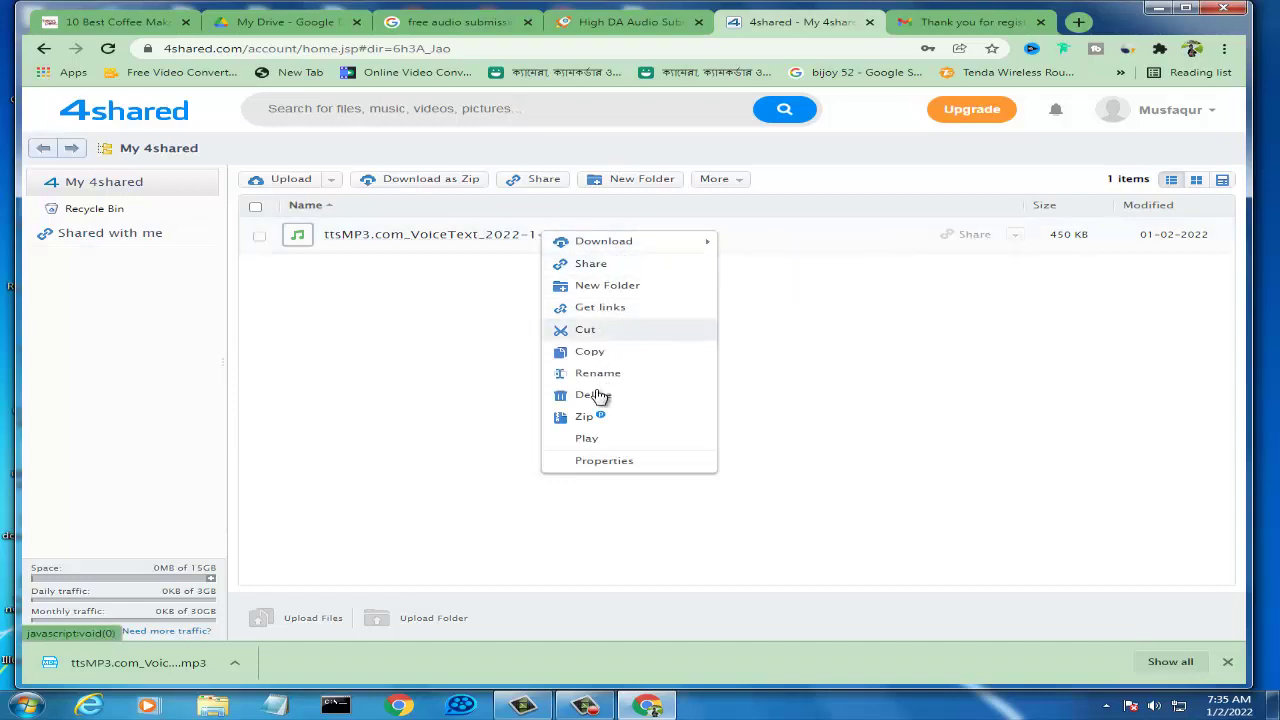
left_click(440, 237)
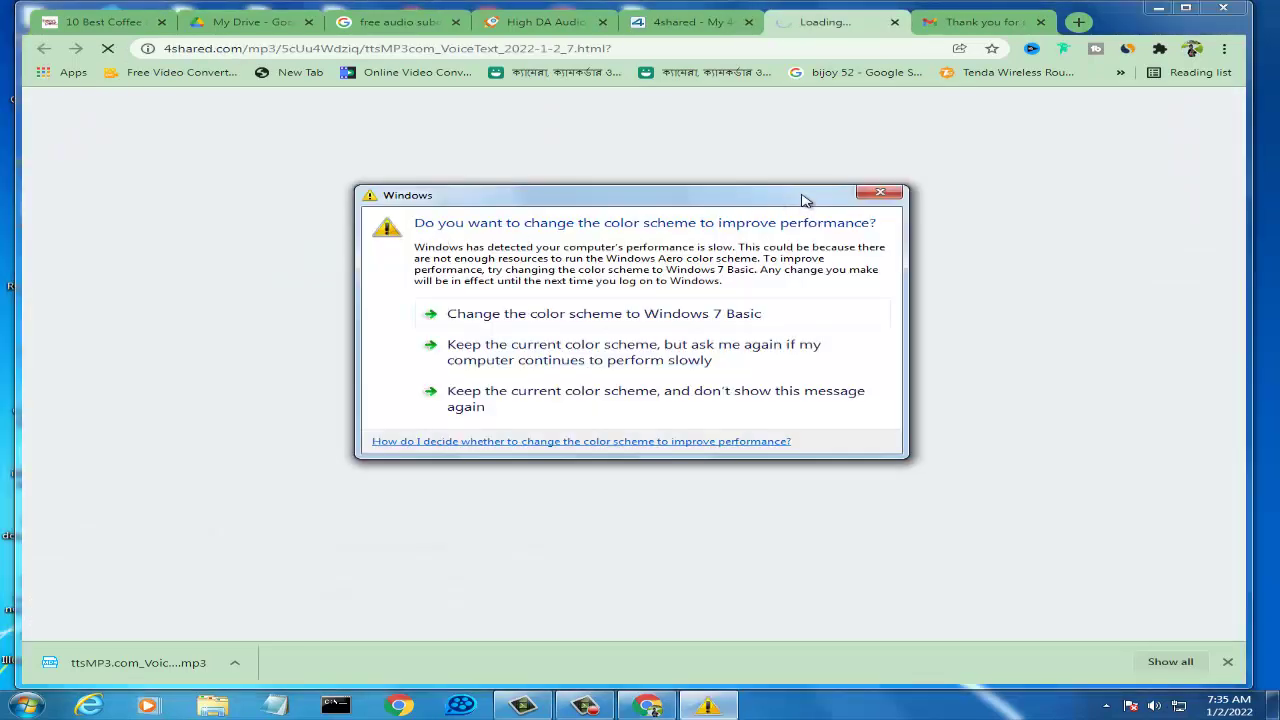
left_click(880, 195)
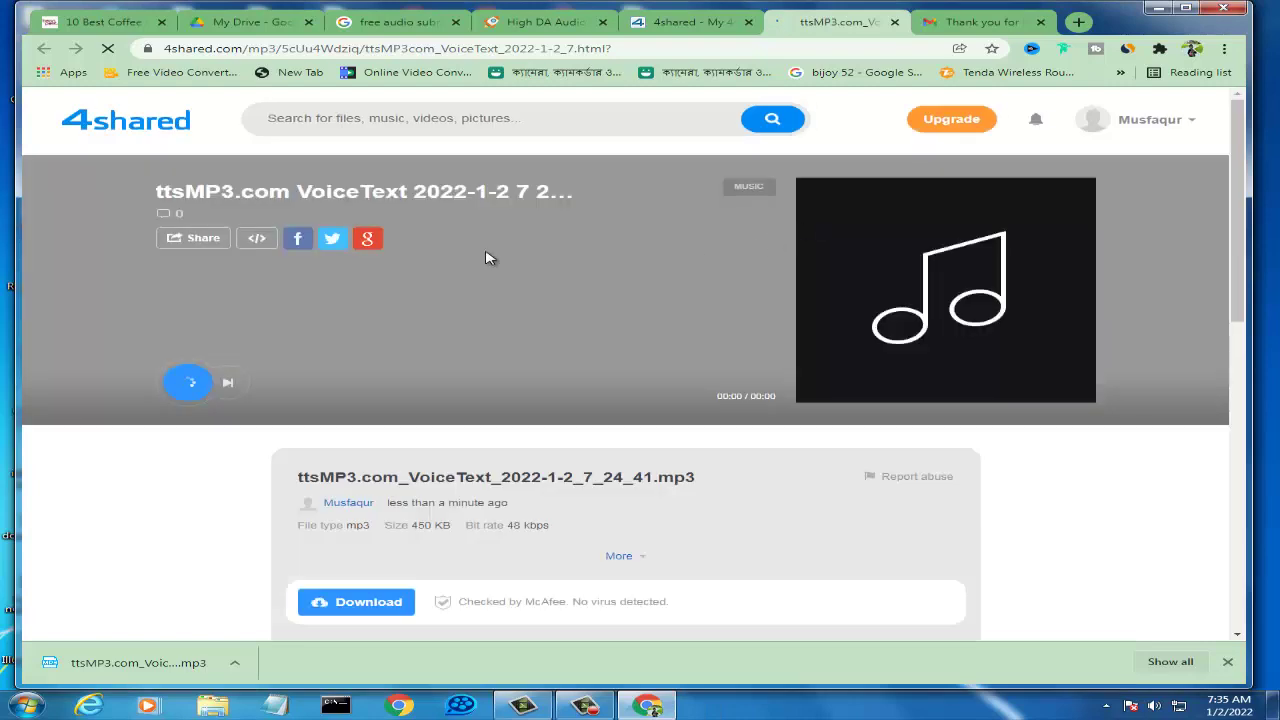
Step: Copy the MP3 page's web address and switch to Google Drive's My Drive
left_click(370, 49)
right_click(370, 49)
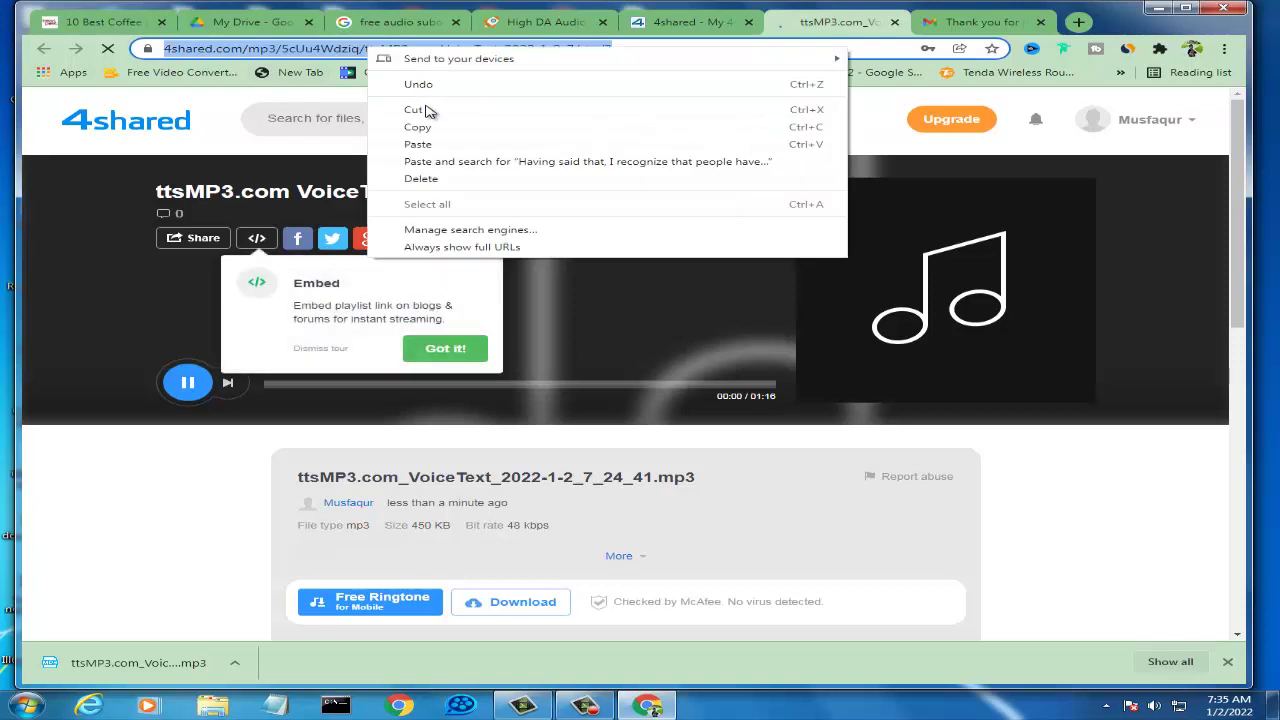
left_click(424, 129)
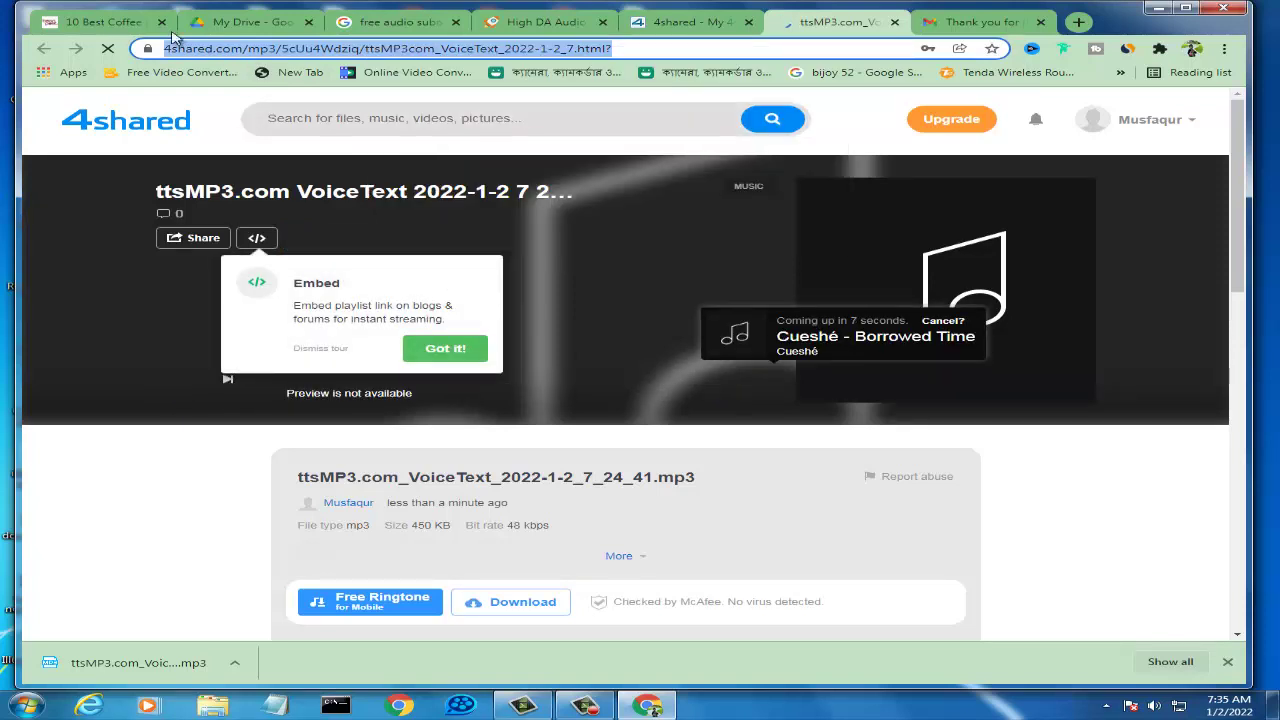
left_click(245, 22)
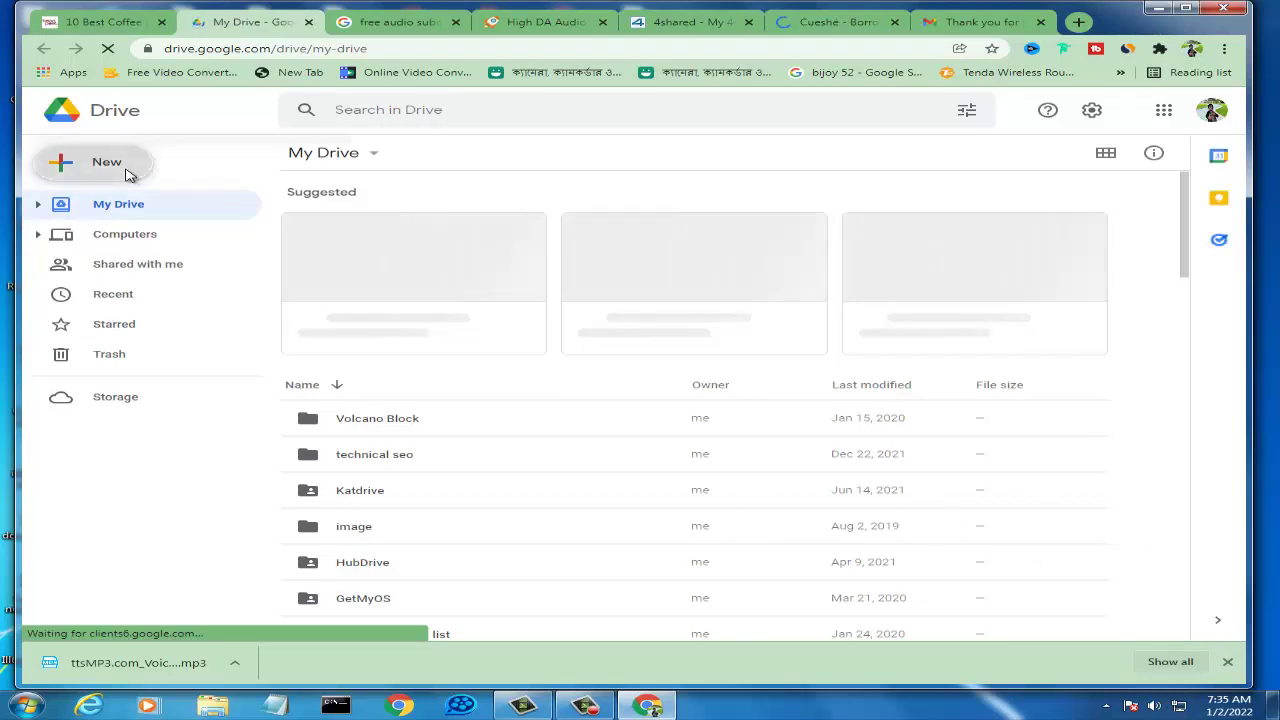
Step: Create a blank spreadsheet via Drive's New > Google Sheets menu
left_click(125, 173)
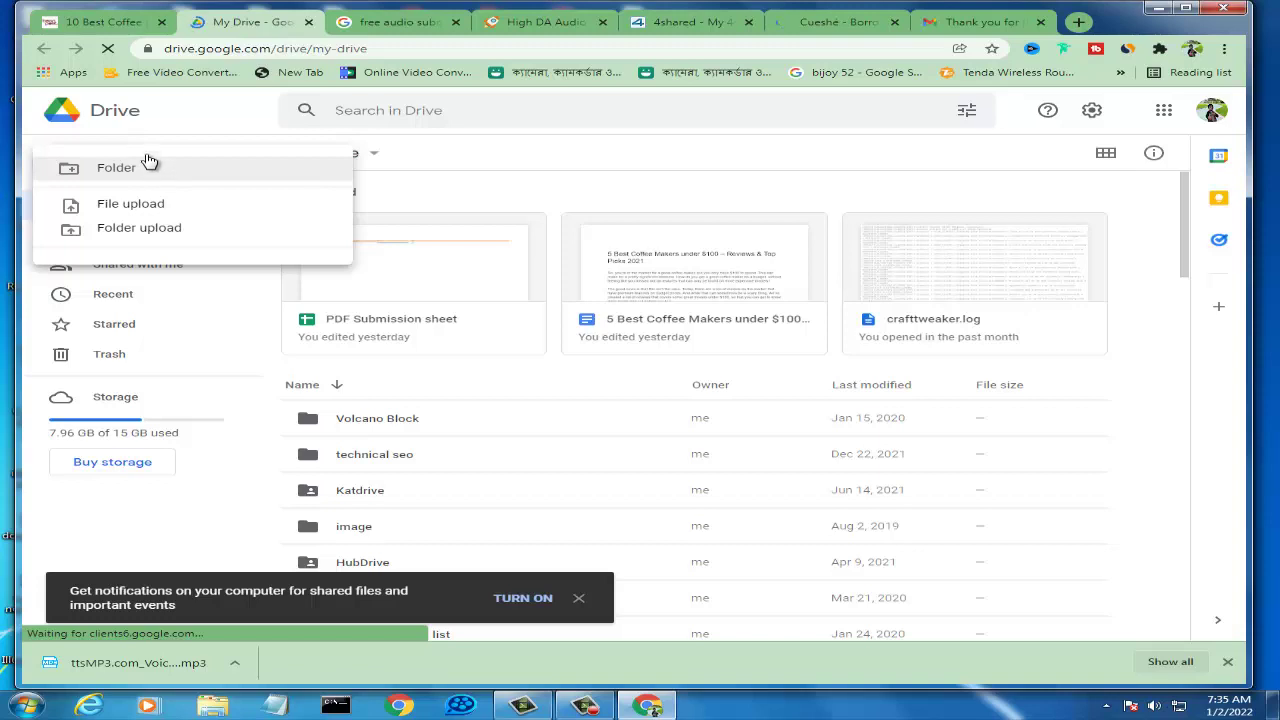
left_click(191, 140)
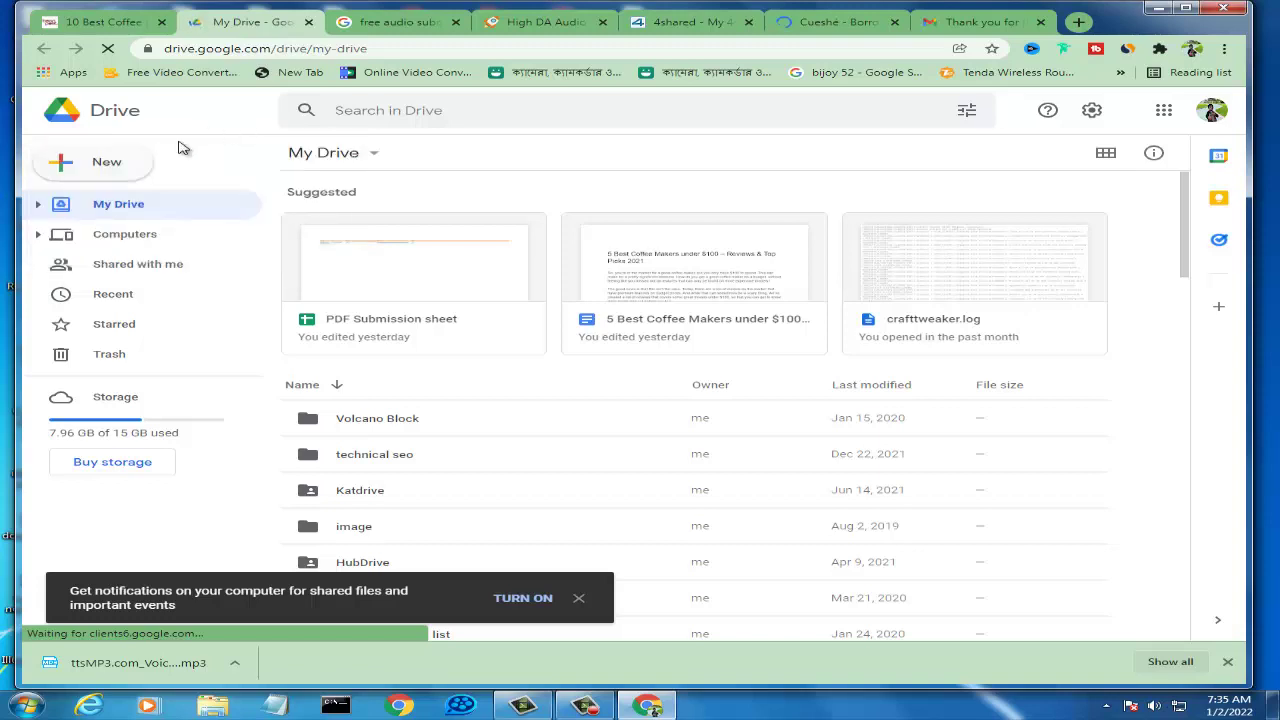
left_click(126, 170)
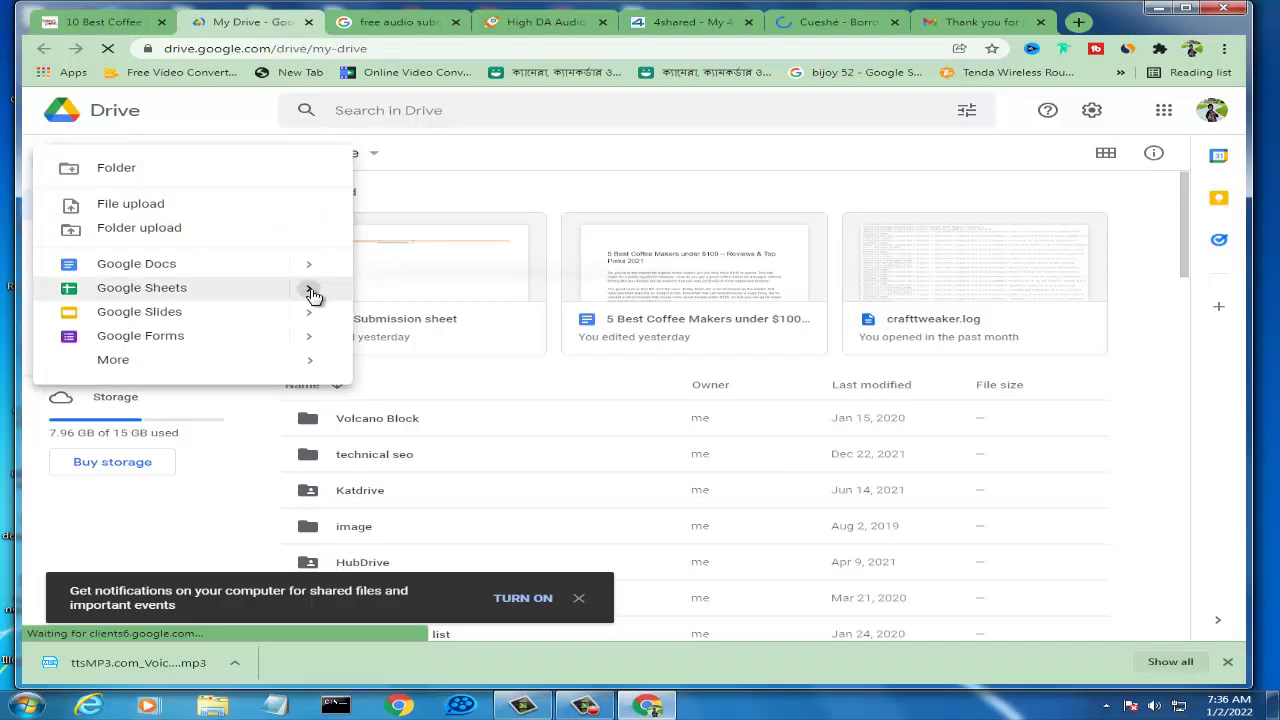
left_click(311, 292)
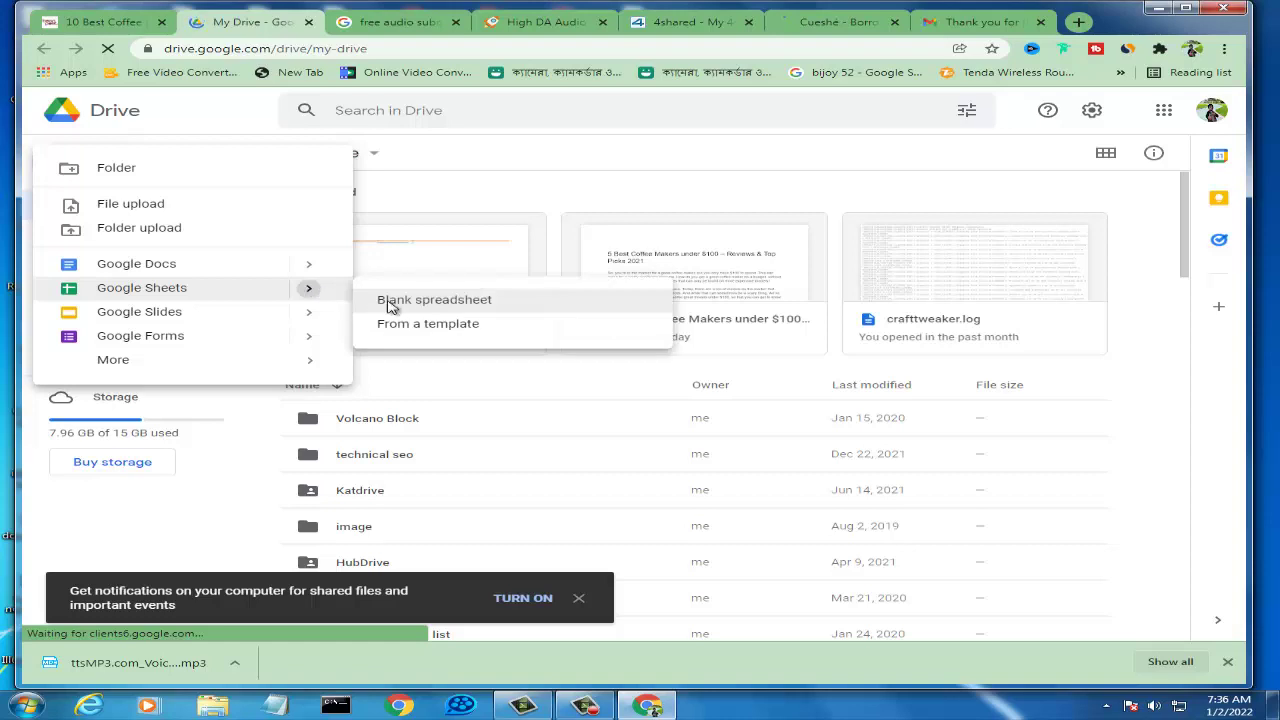
left_click(390, 304)
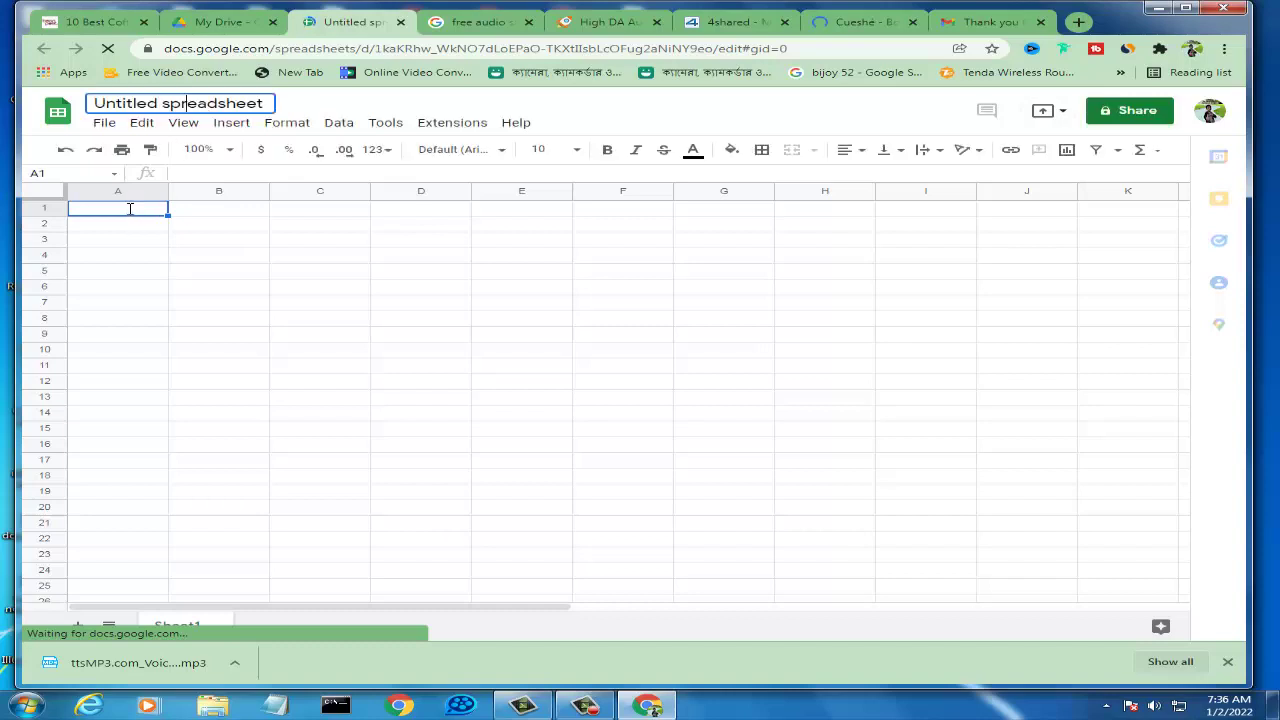
Step: Enter headers Site in A1 and email in B1, dismissing the people chips popup
double_click(129, 207)
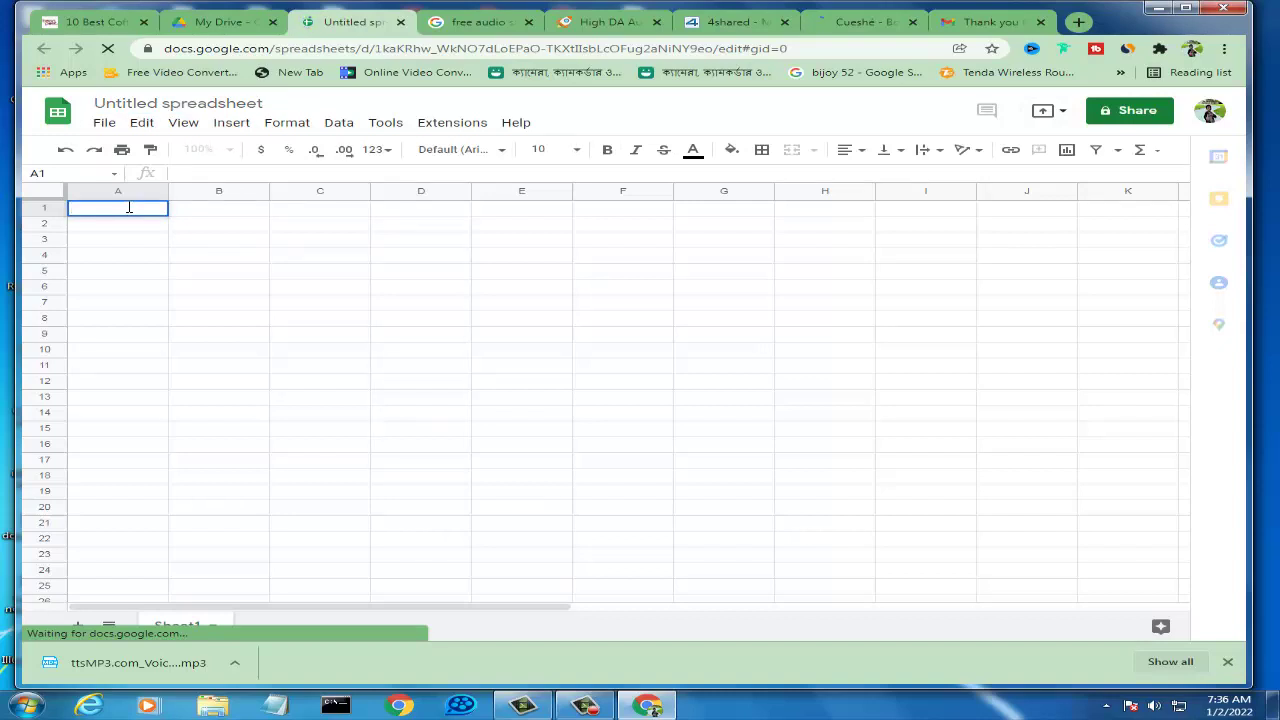
type("Site")
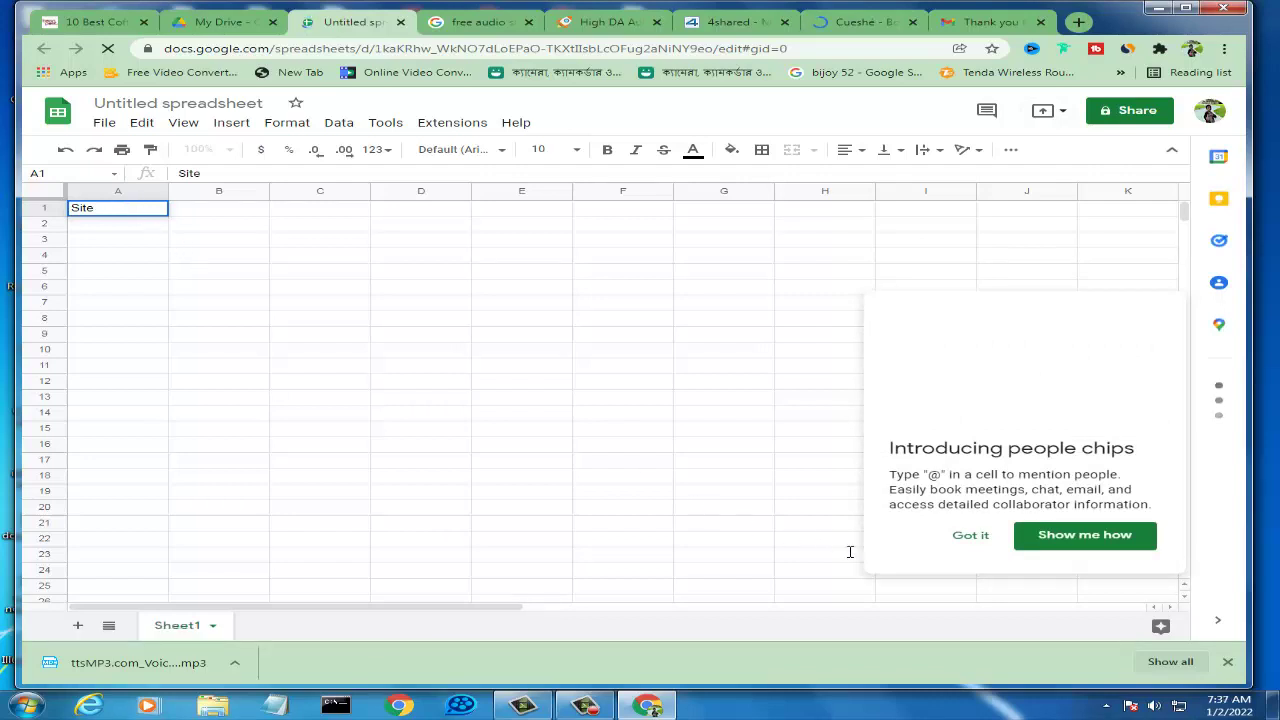
left_click(970, 536)
left_click(236, 214)
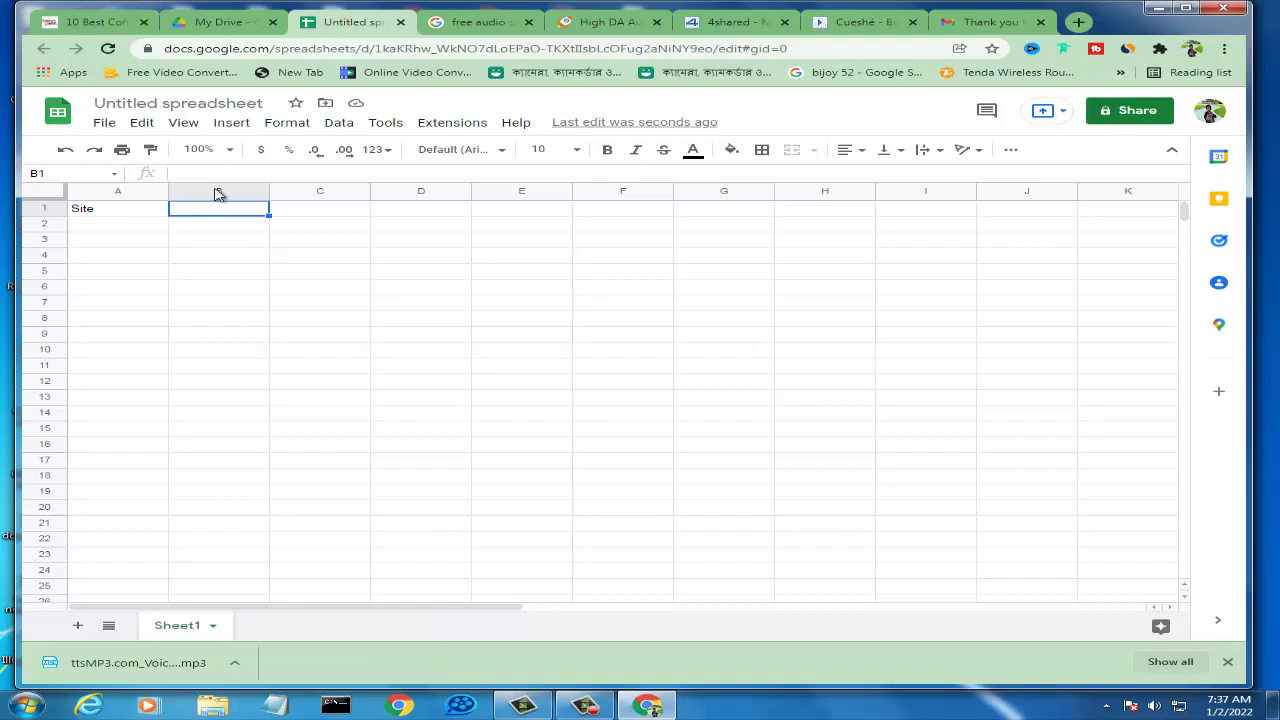
double_click(214, 208)
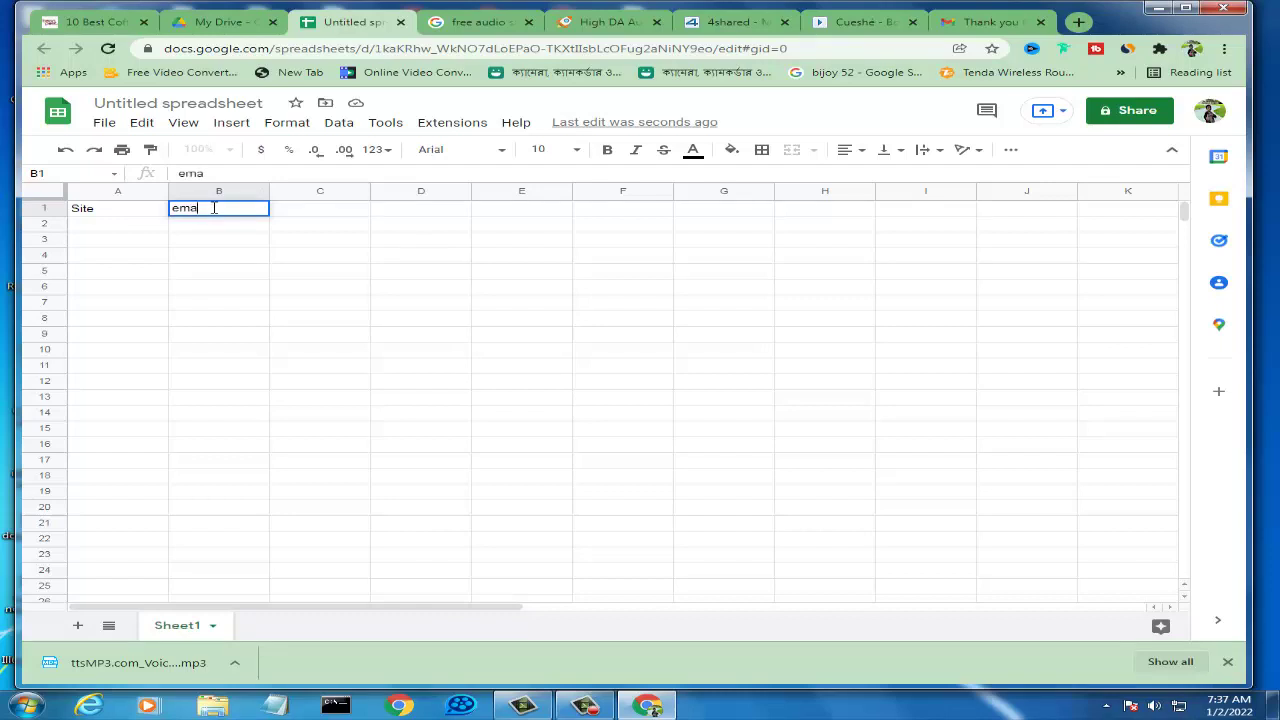
left_click(309, 213)
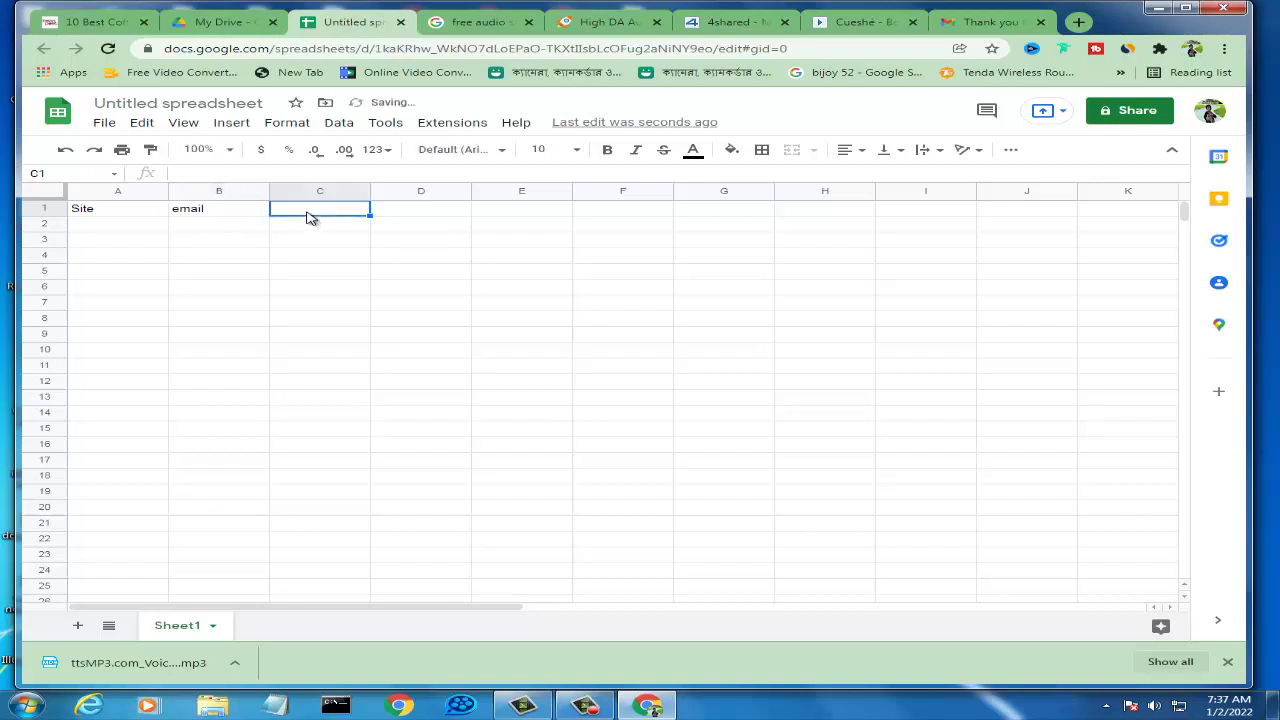
Step: Enter headers password, submitted links and Status in cells C1 through E1
double_click(309, 208)
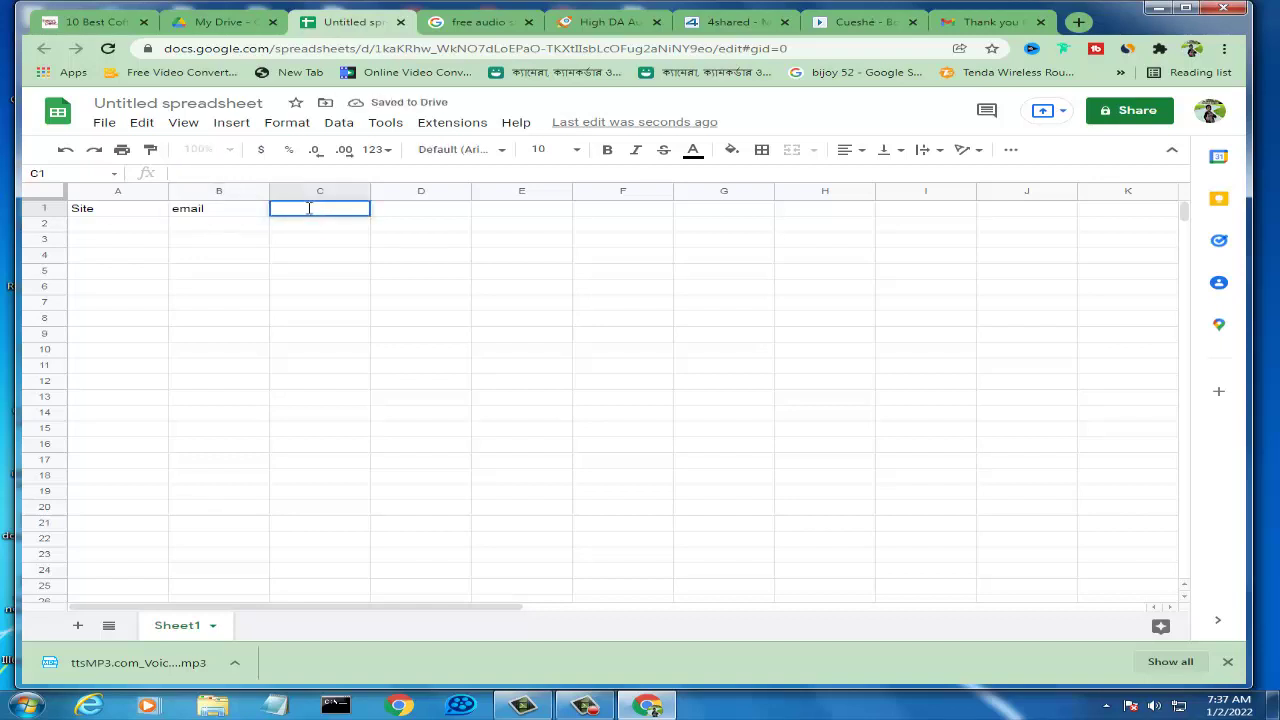
type("passwo")
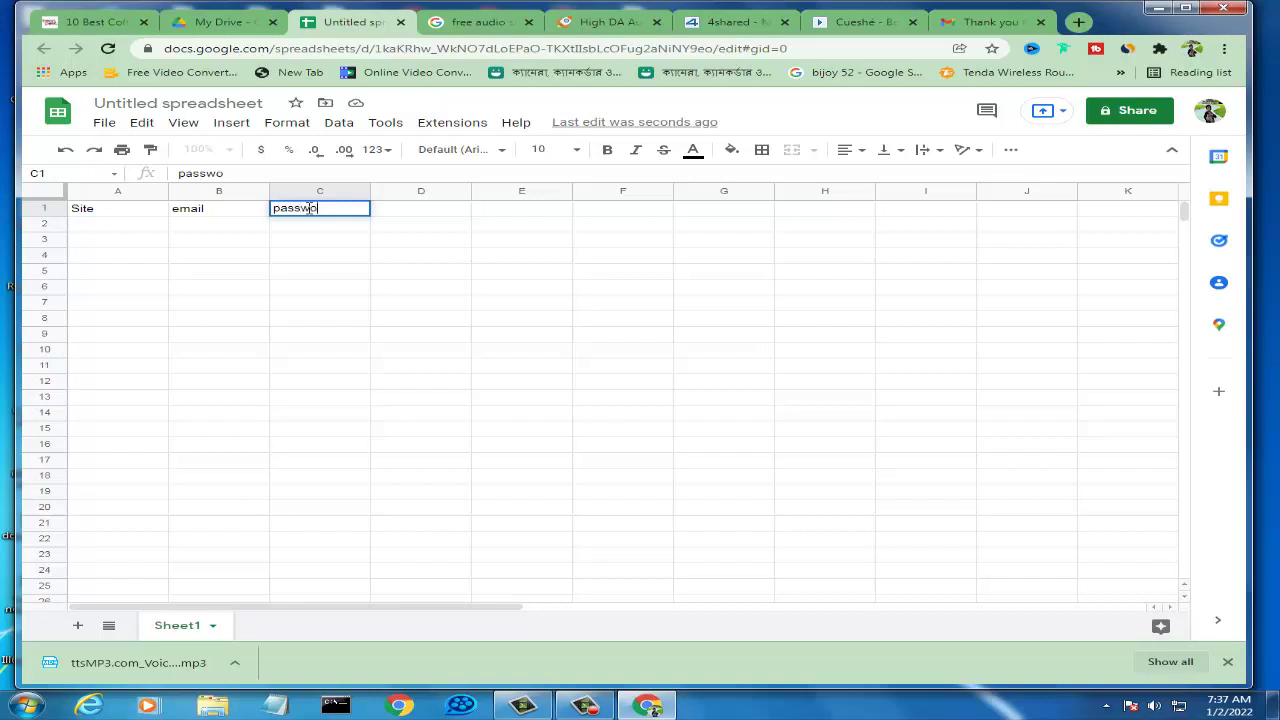
type("rd")
double_click(440, 208)
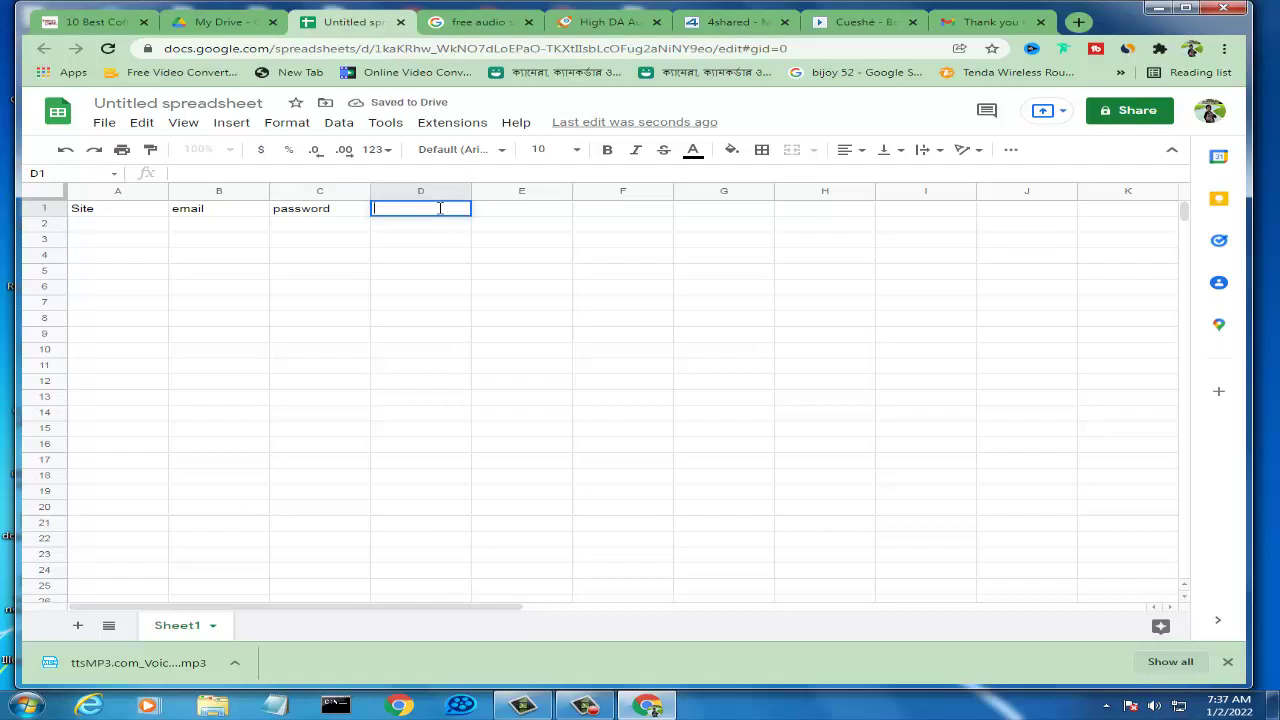
type("submitted links")
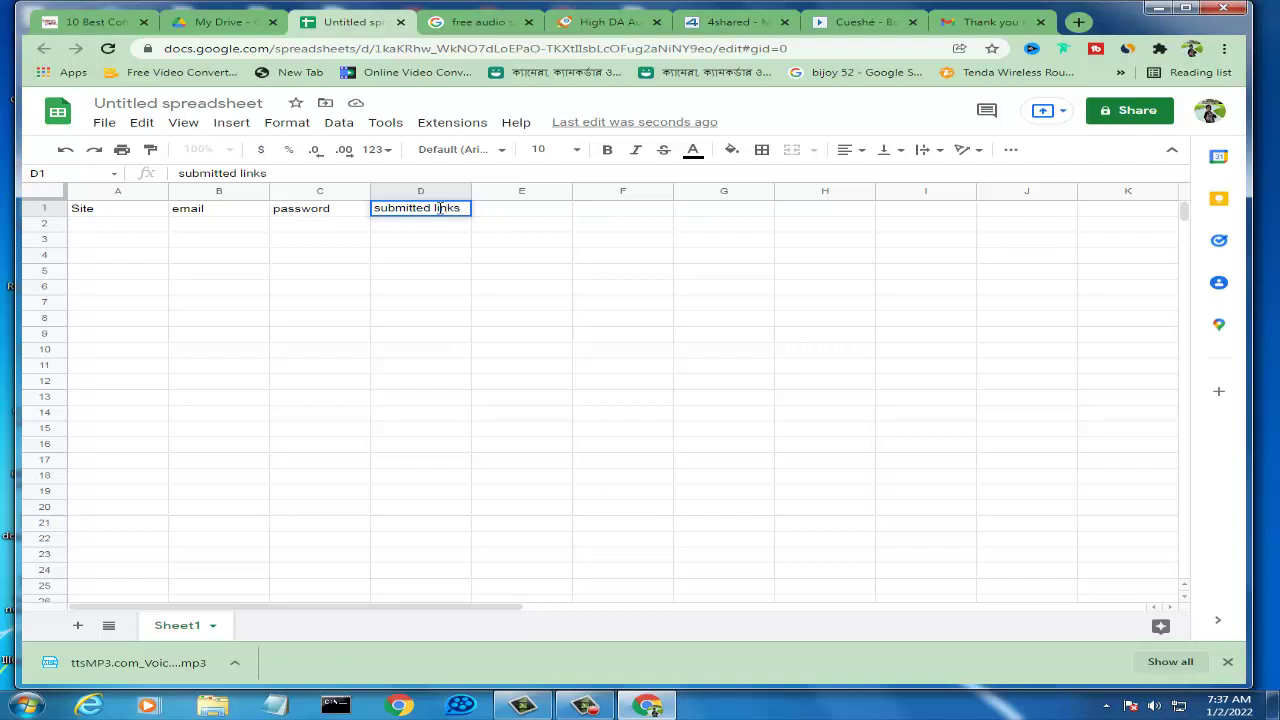
left_click(533, 210)
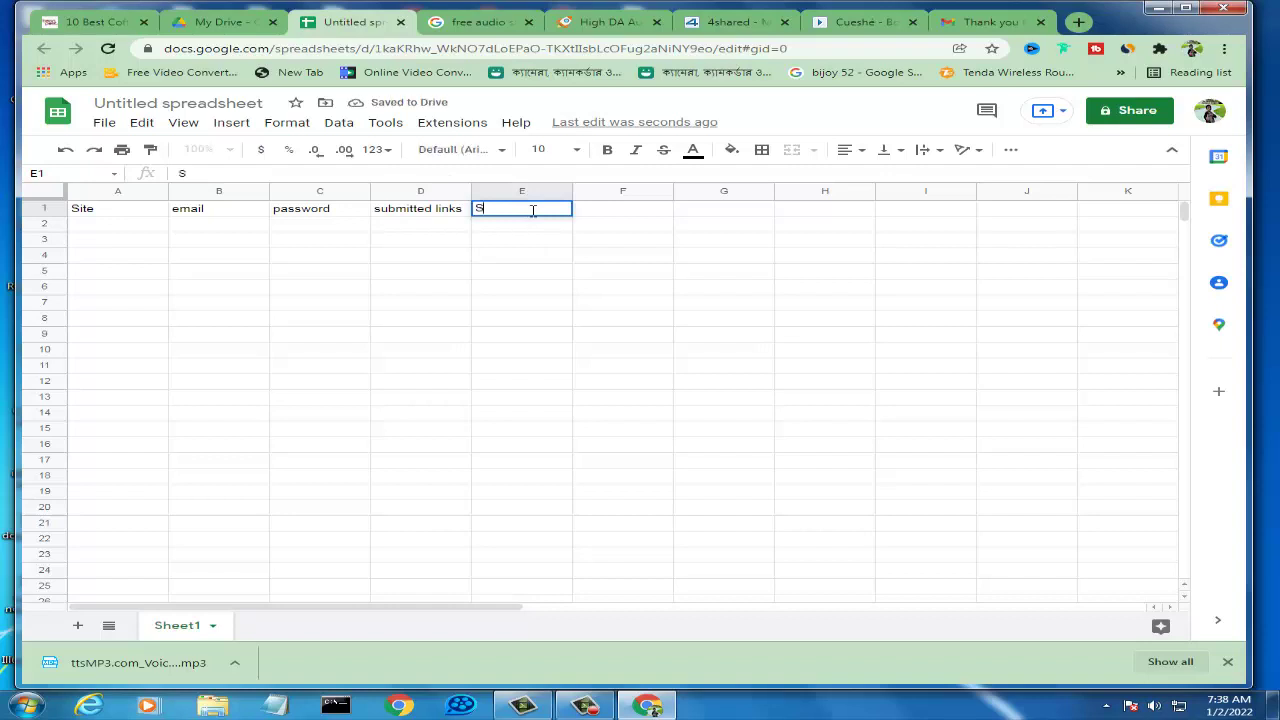
type("Status")
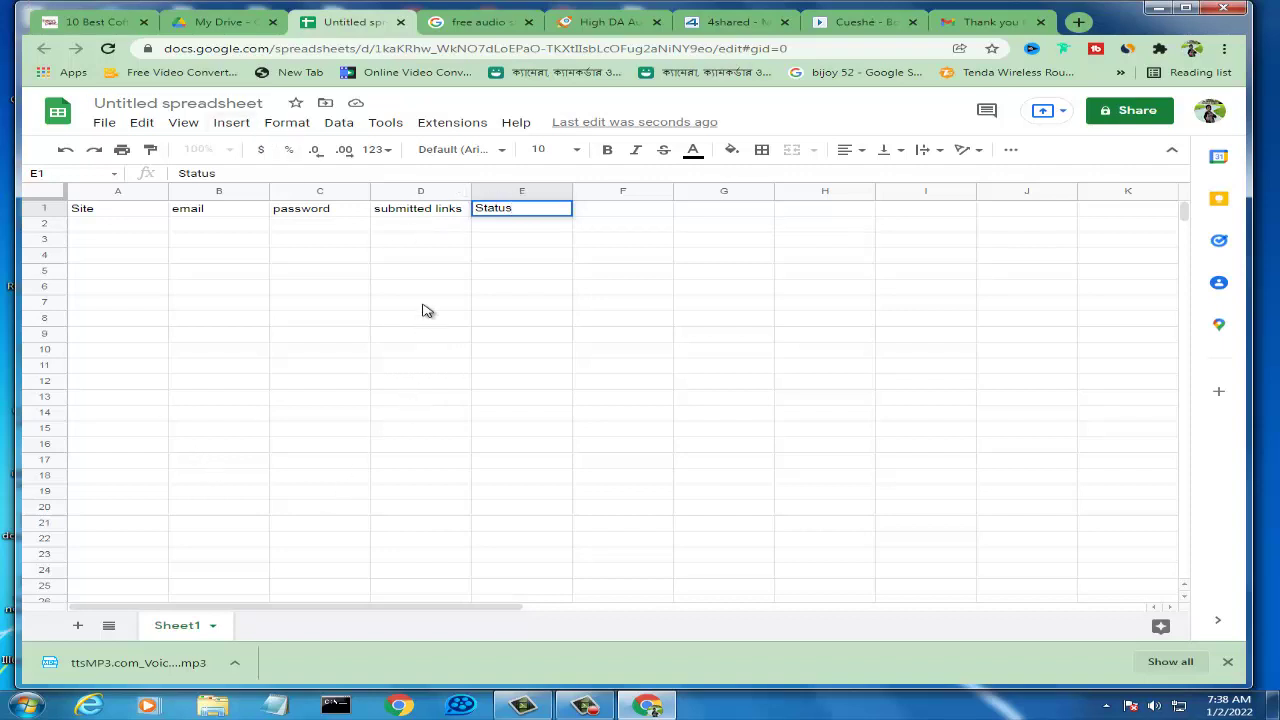
Step: Paste the 4shared MP3 link into D2, widen column D, and enter Done in E2
double_click(418, 223)
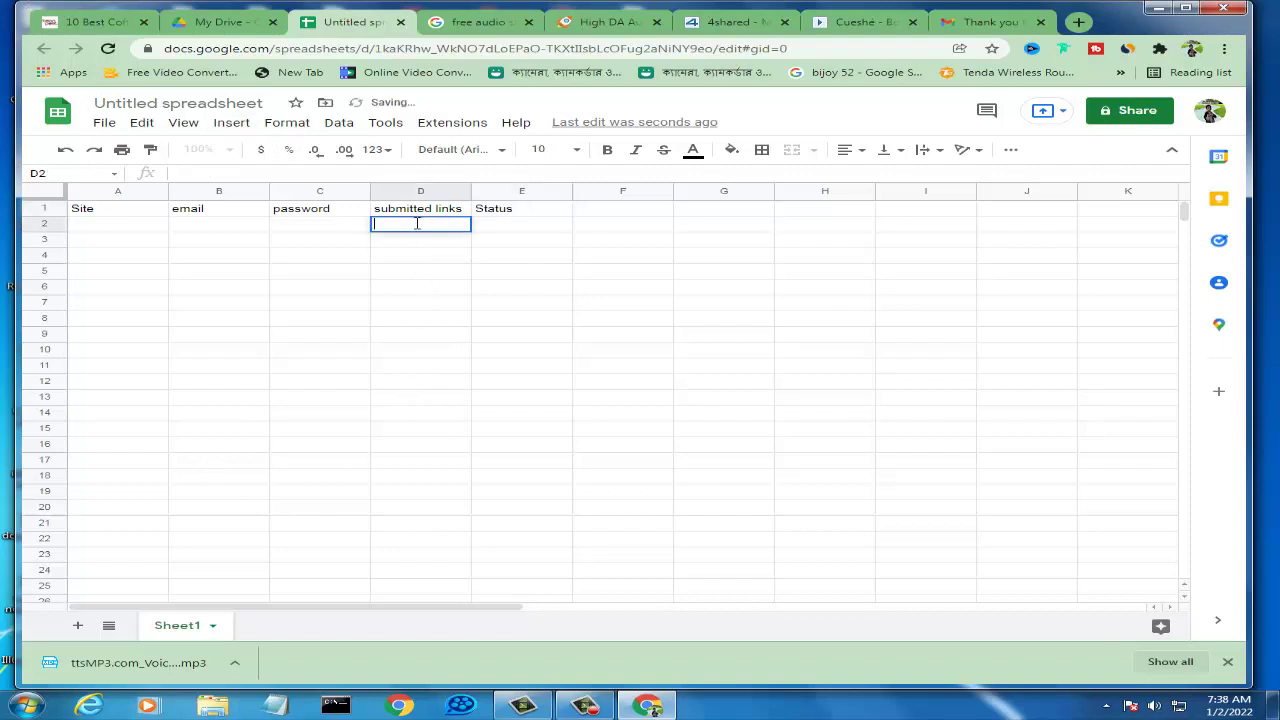
right_click(418, 223)
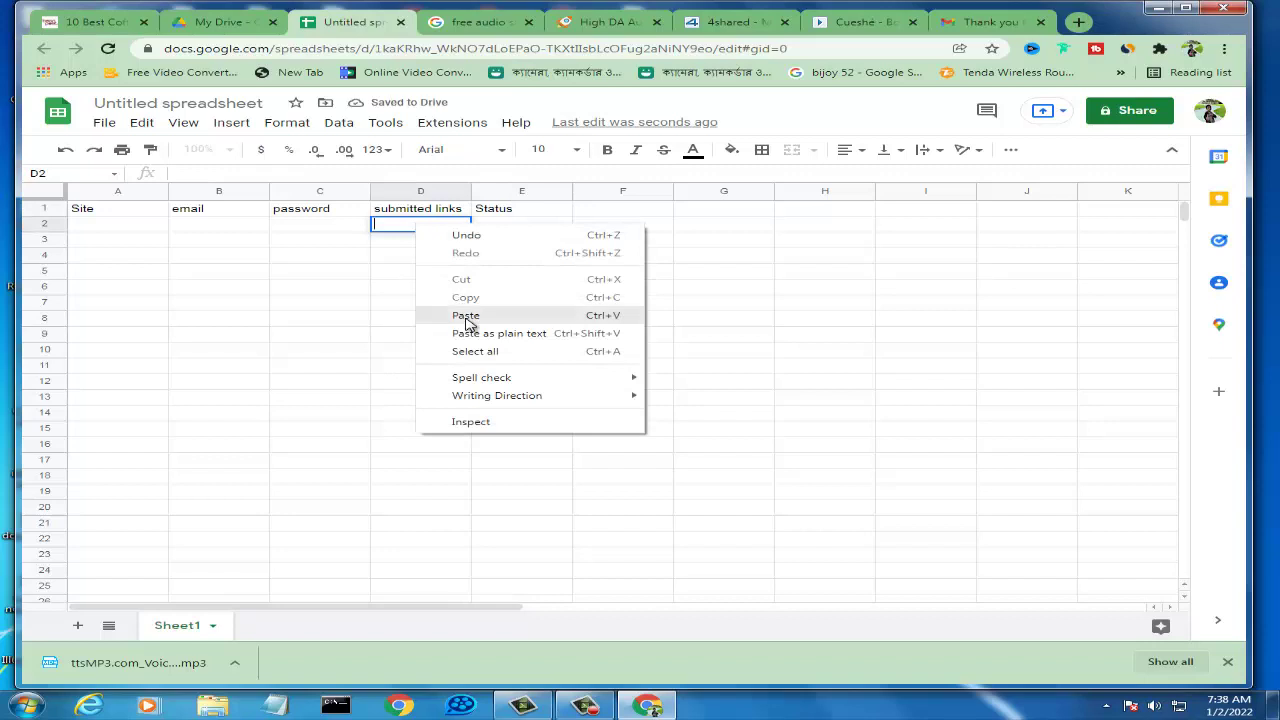
left_click(465, 320)
left_click_drag(471, 194, 891, 196)
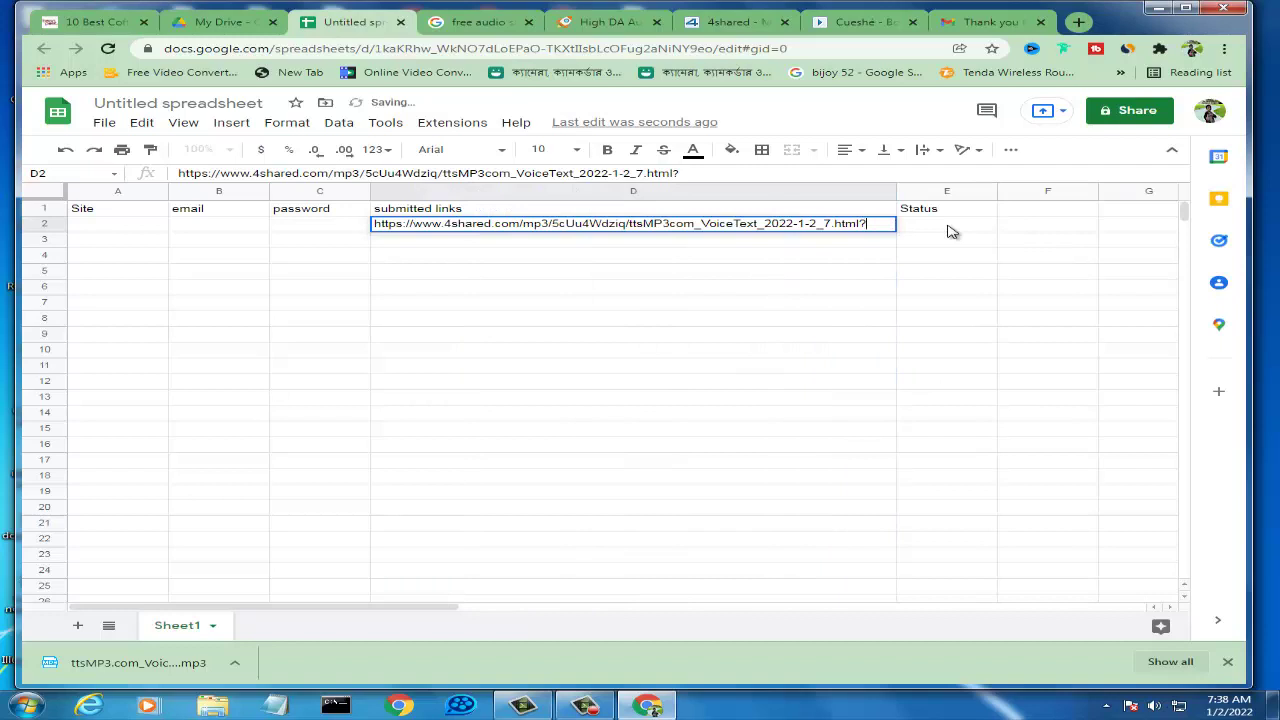
double_click(949, 224)
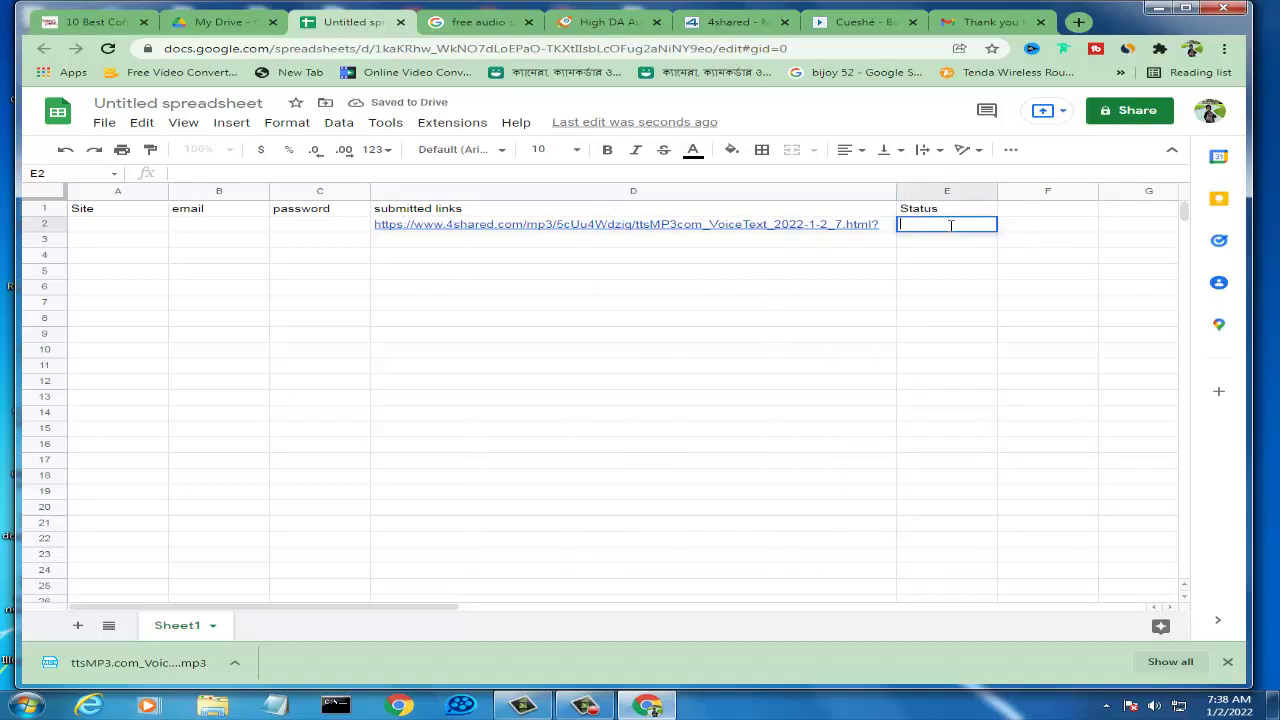
type("Done")
left_click(106, 226)
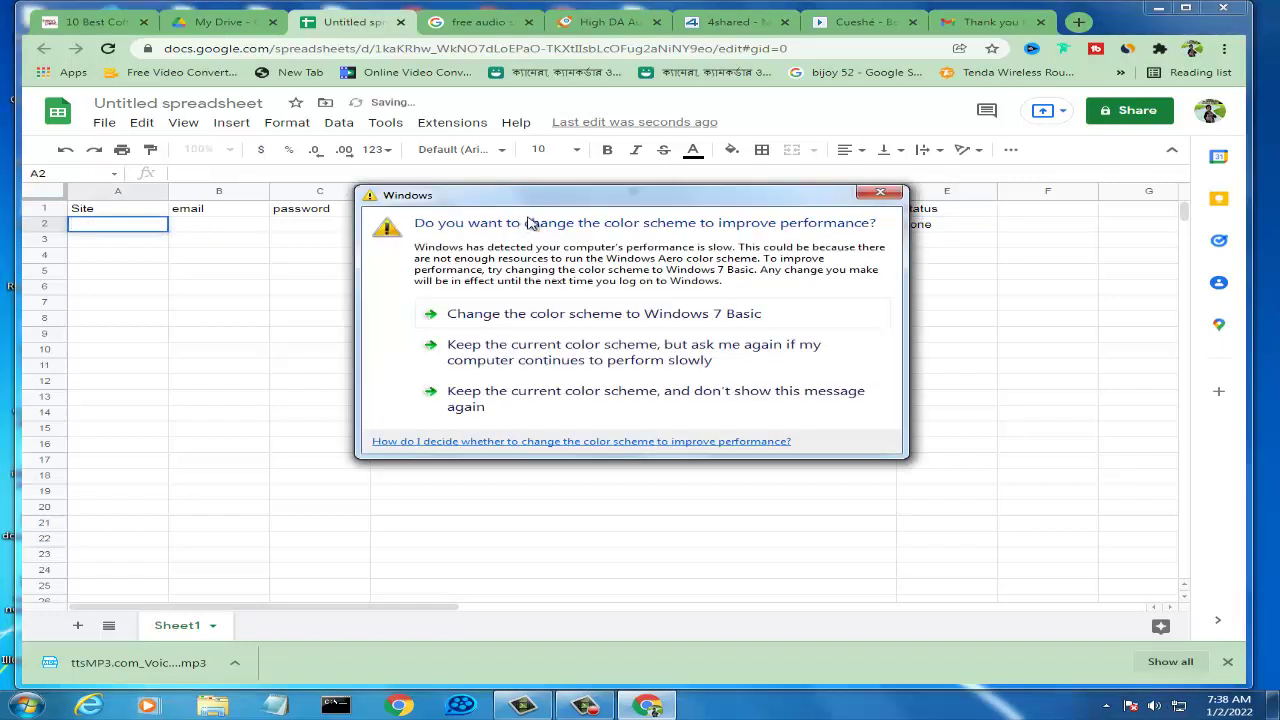
left_click(895, 195)
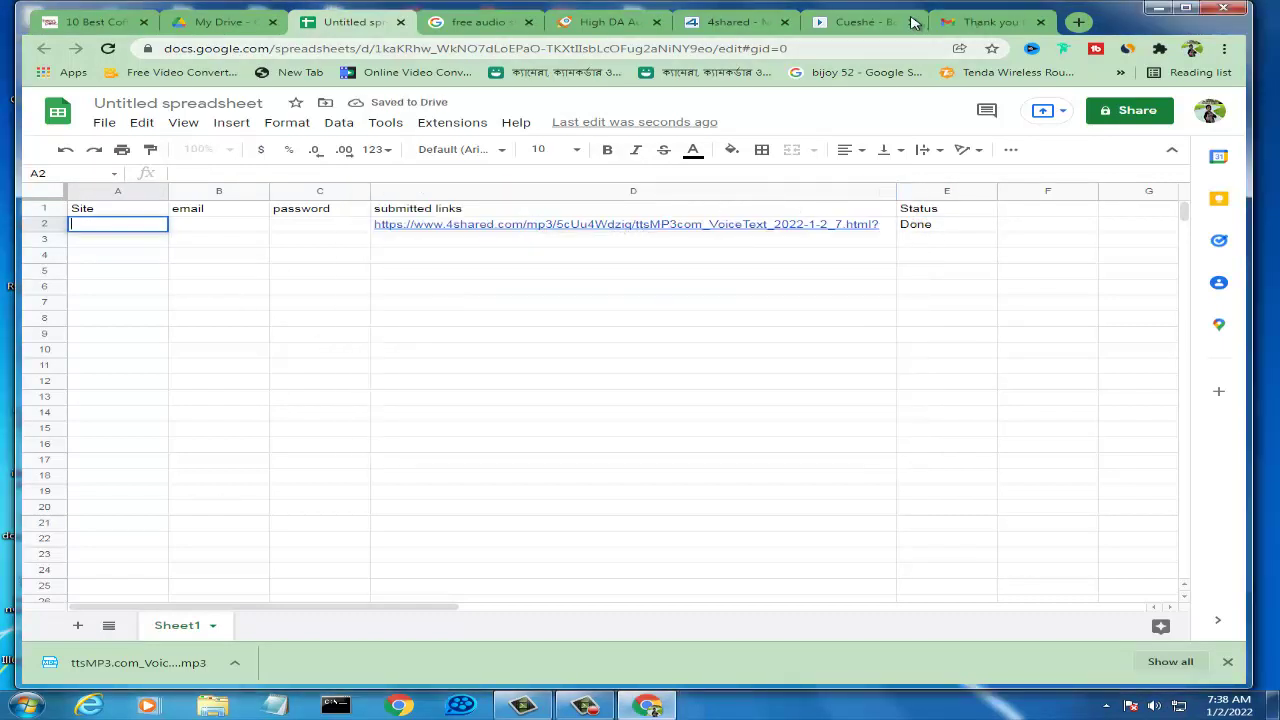
left_click(740, 21)
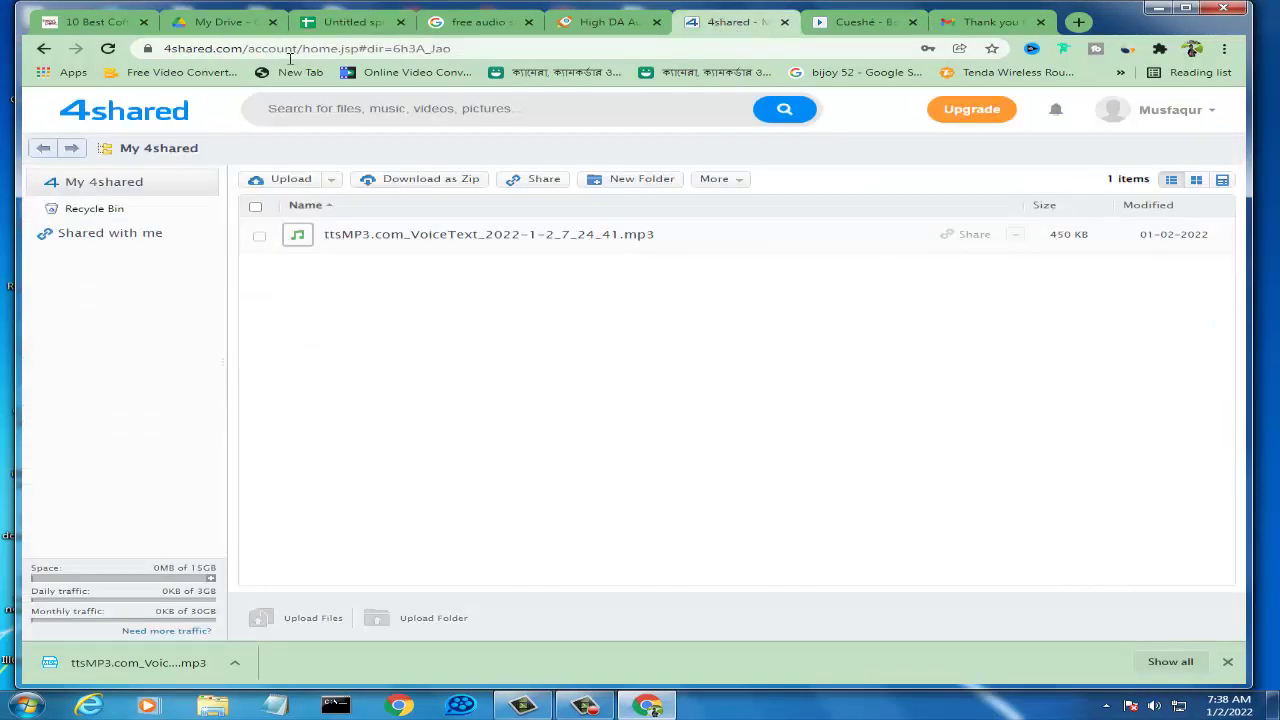
double_click(241, 48)
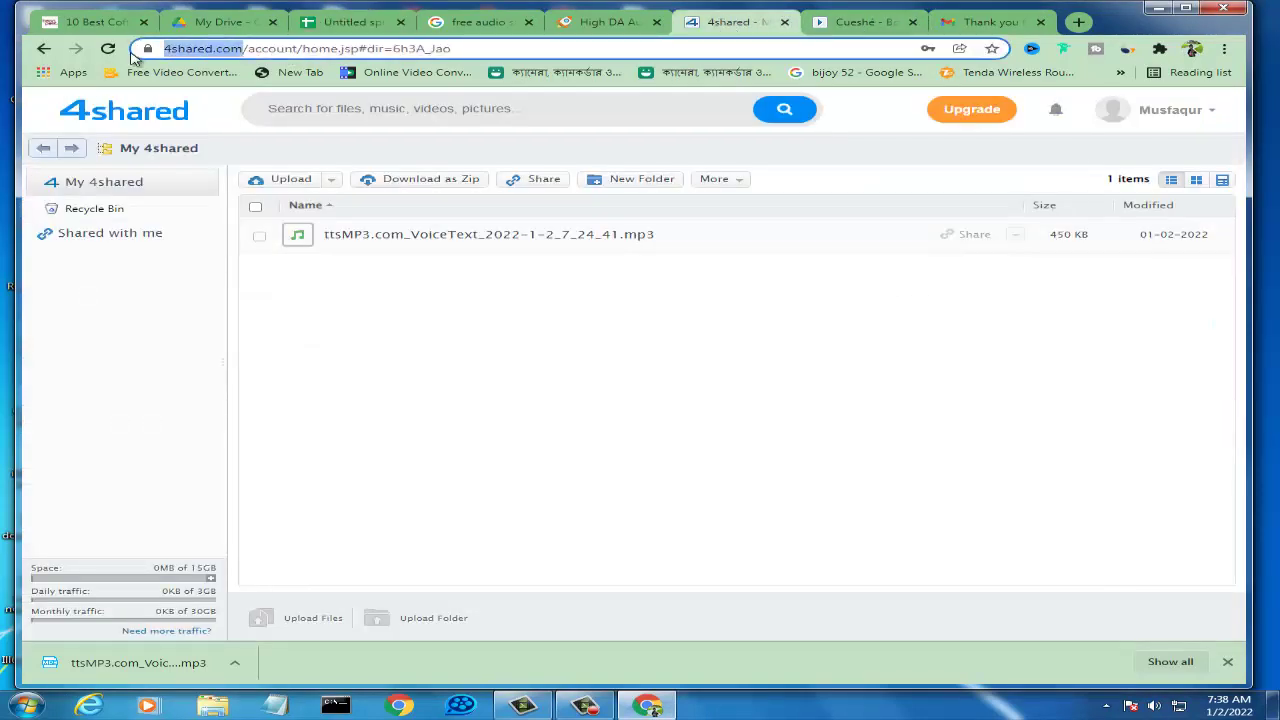
right_click(239, 50)
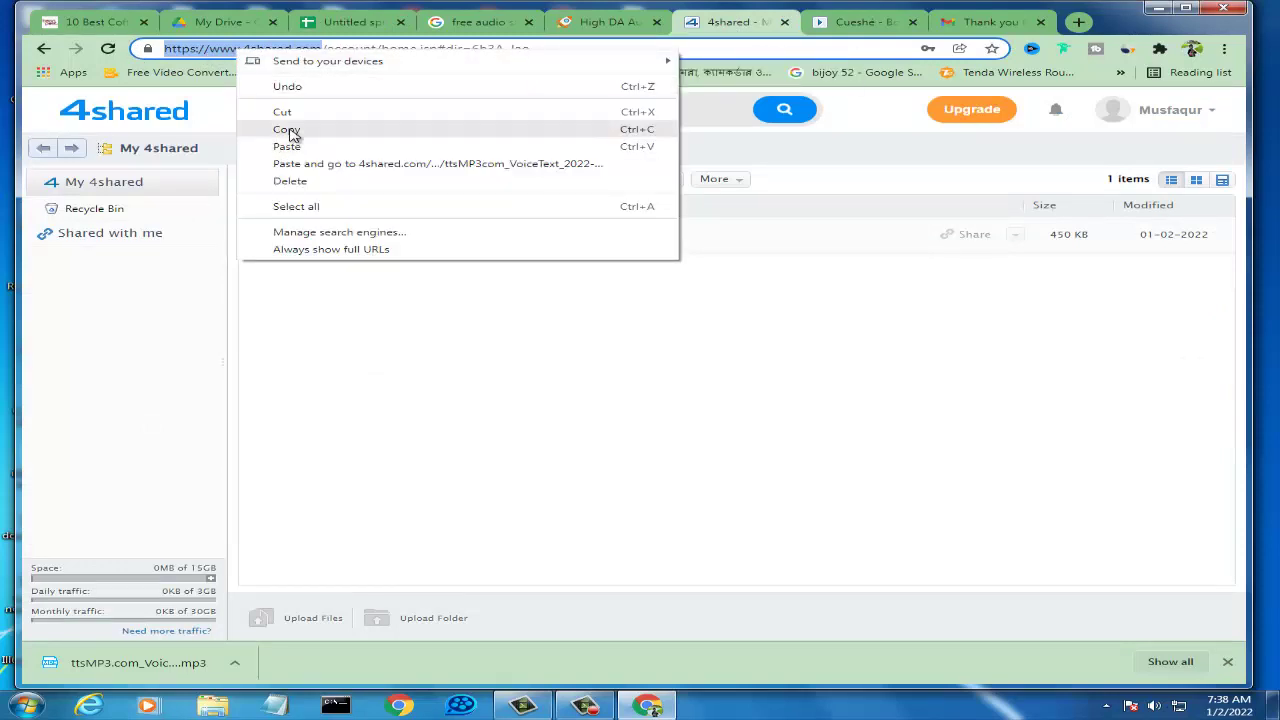
left_click(289, 130)
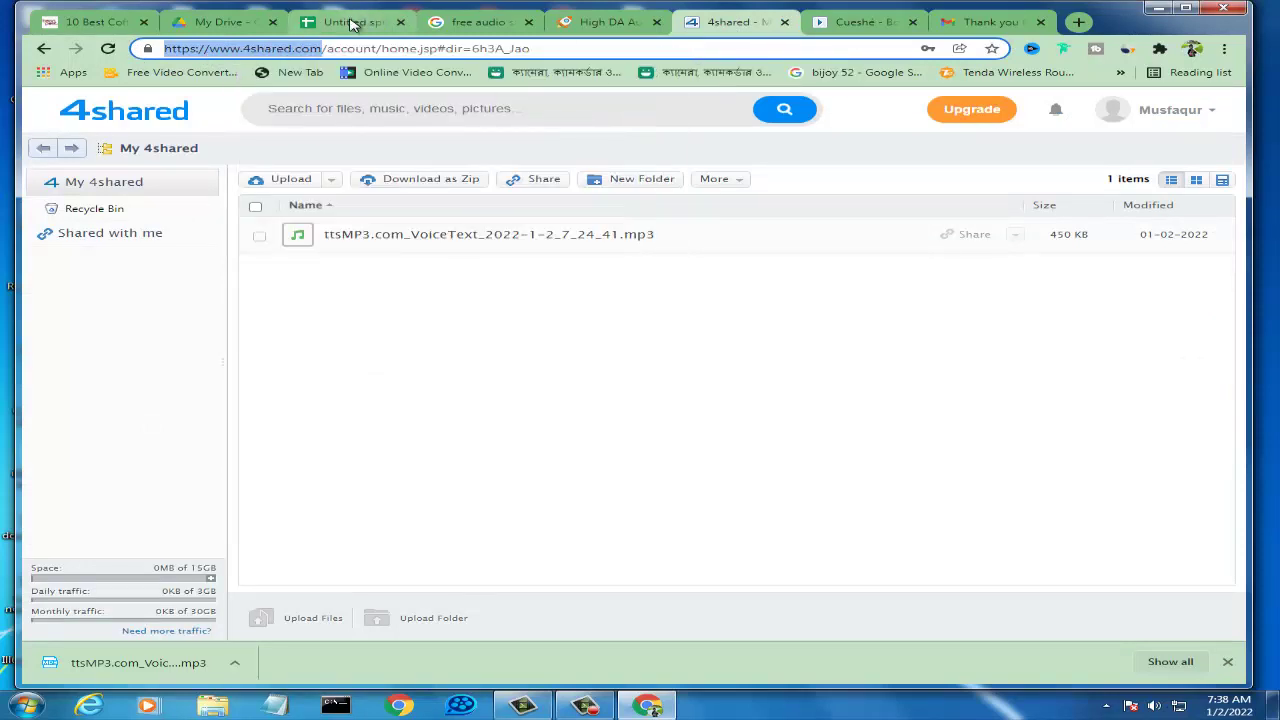
left_click(352, 22)
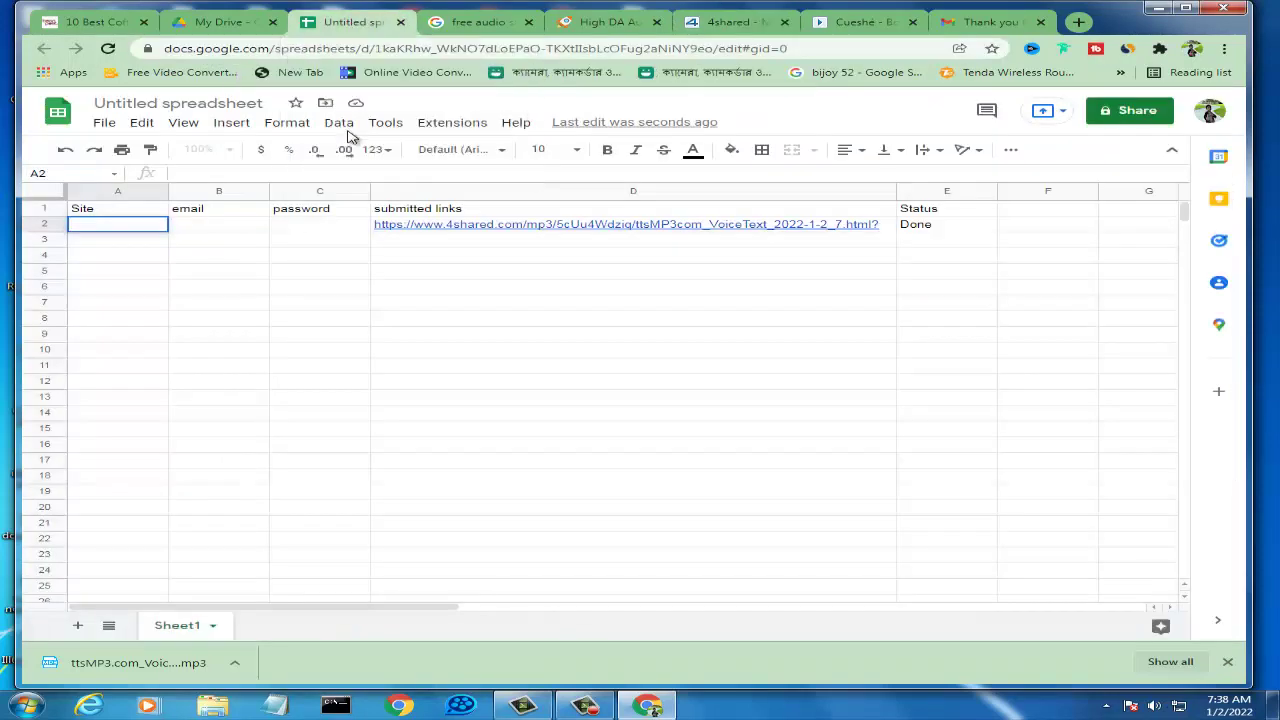
right_click(100, 226)
left_click(150, 318)
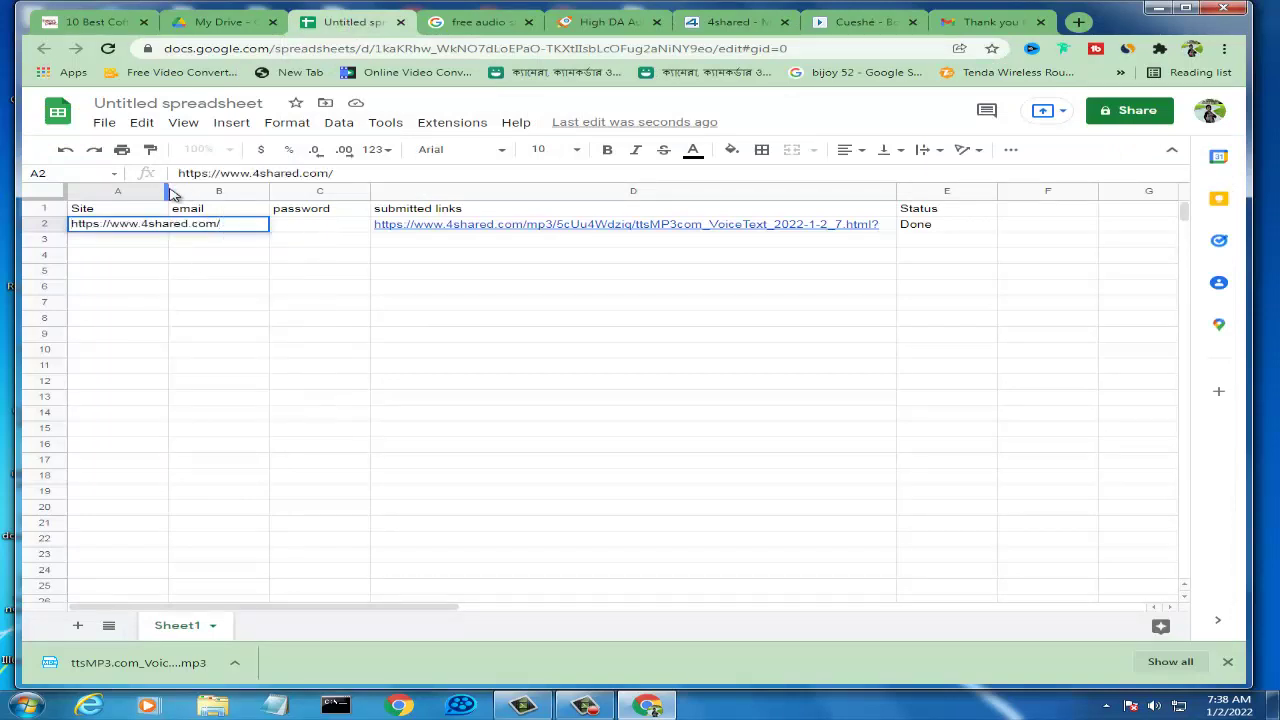
left_click_drag(170, 193, 307, 230)
double_click(305, 224)
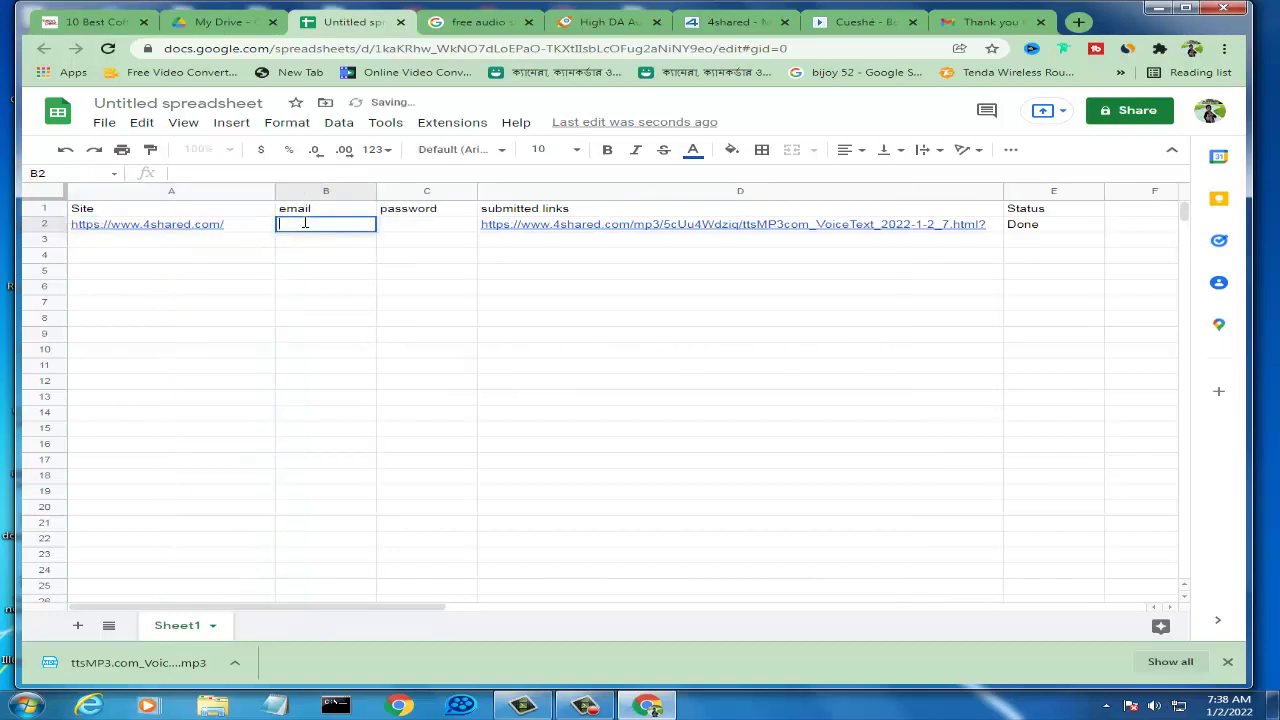
left_click(408, 229)
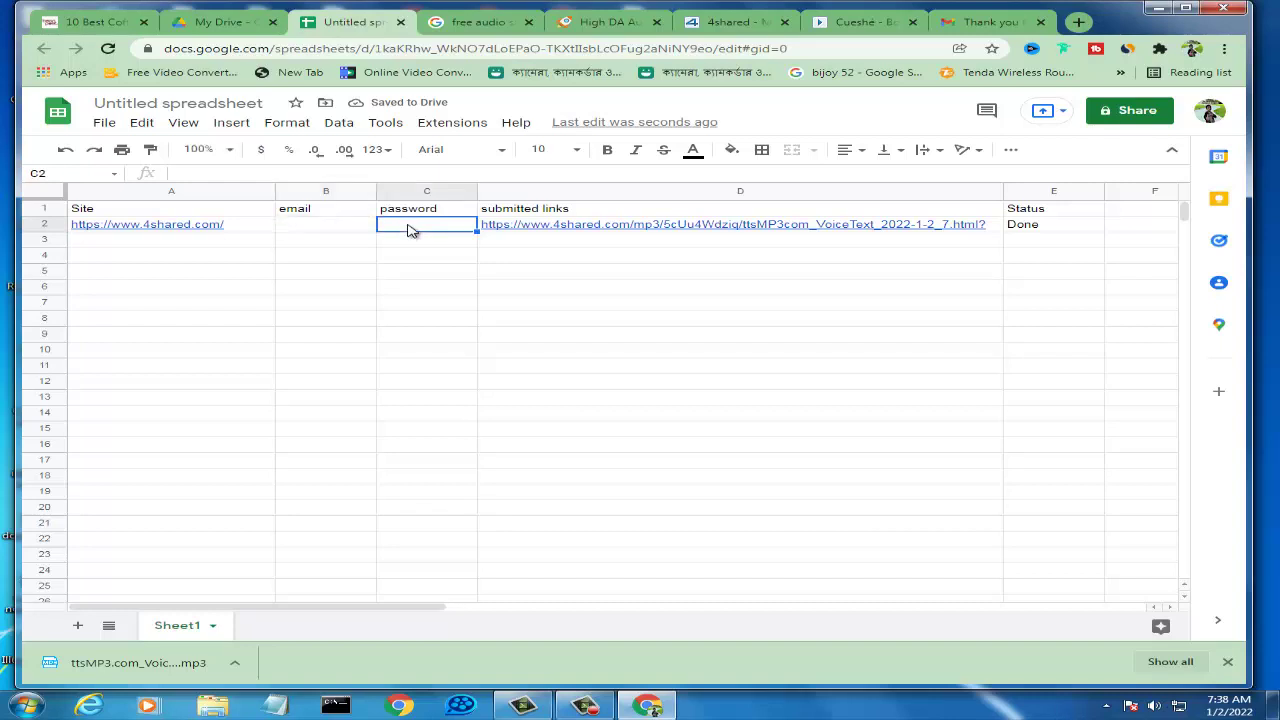
Step: Retitle the spreadsheet from Untitled spreadsheet to 'Audio submission for backlinks'
left_click(164, 104)
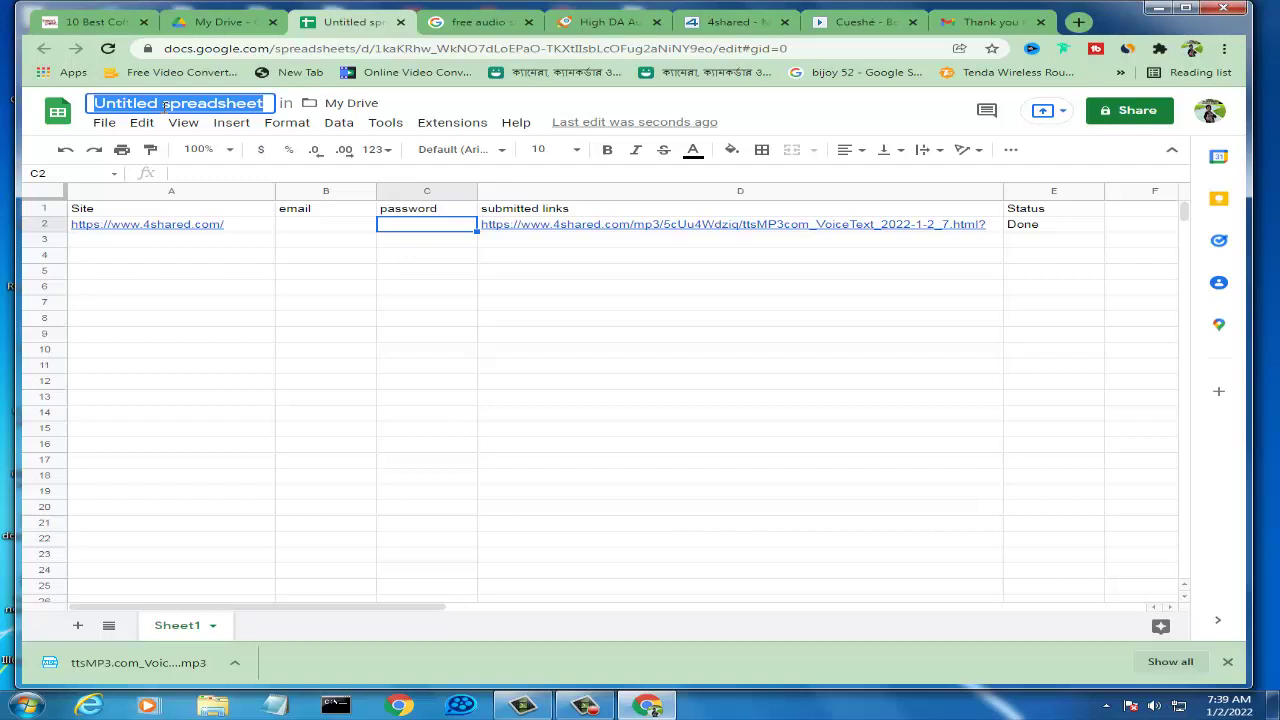
type("Audio subm")
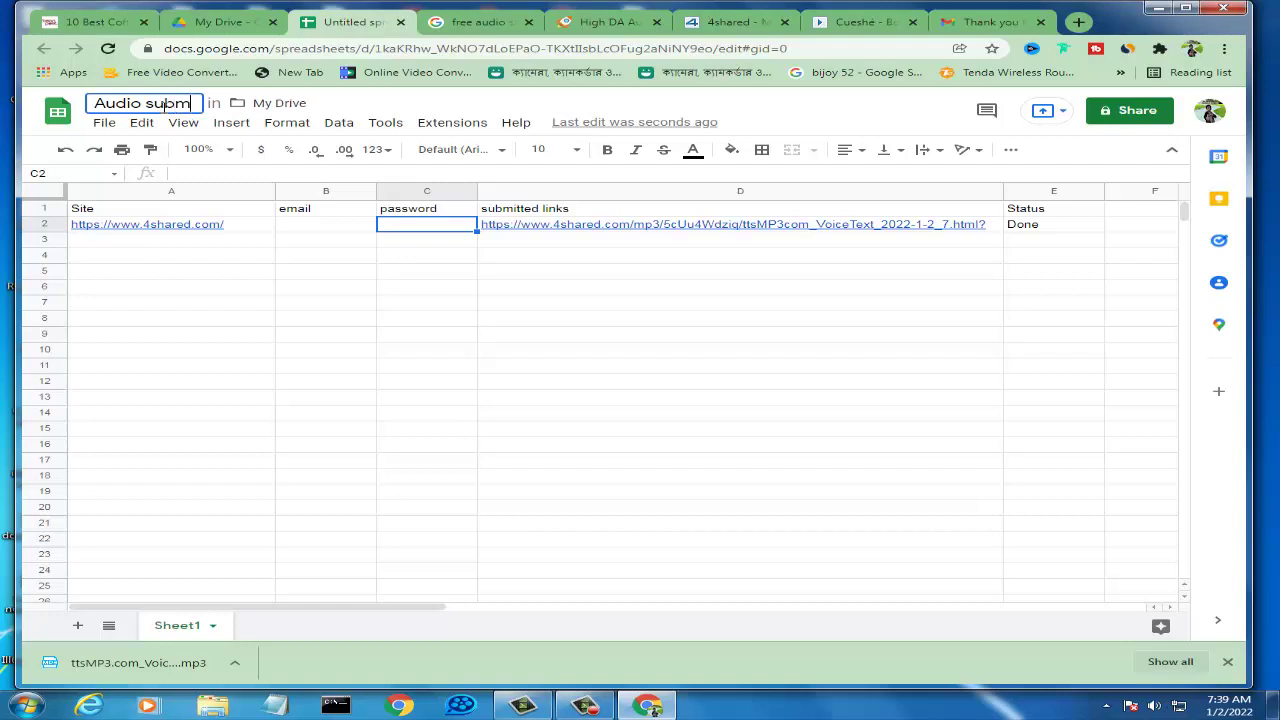
type("issio")
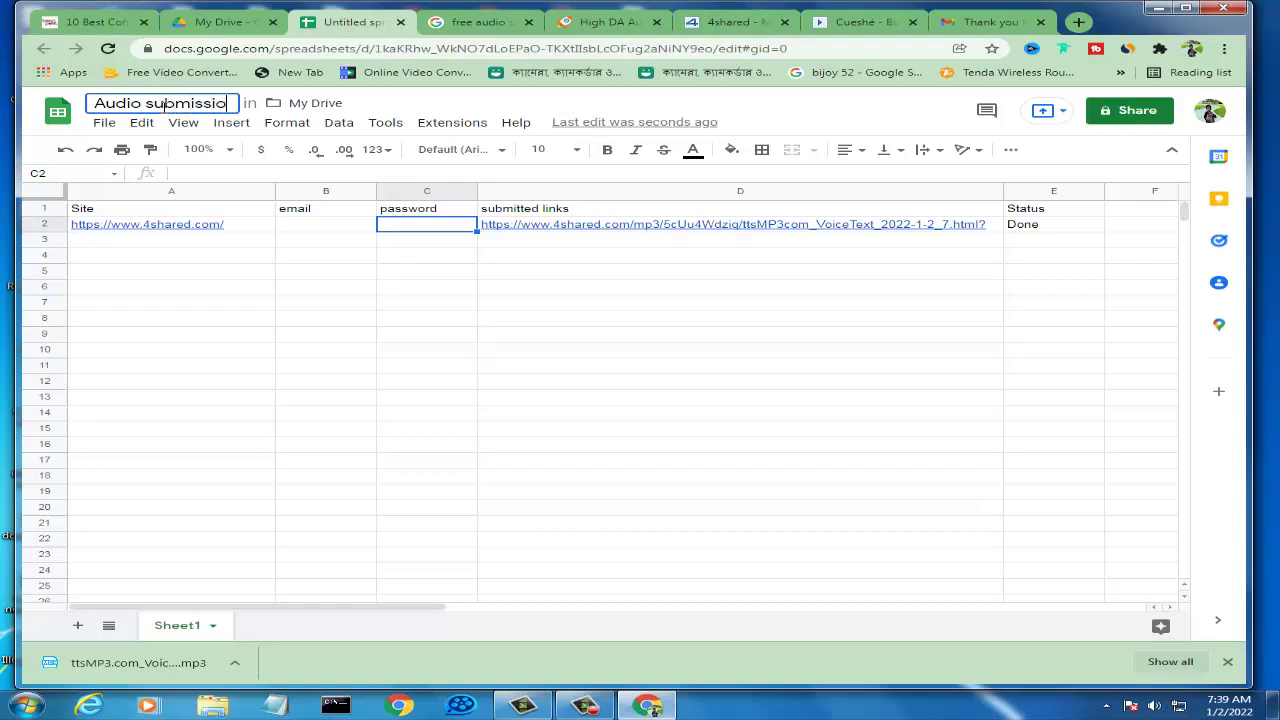
type("n fo")
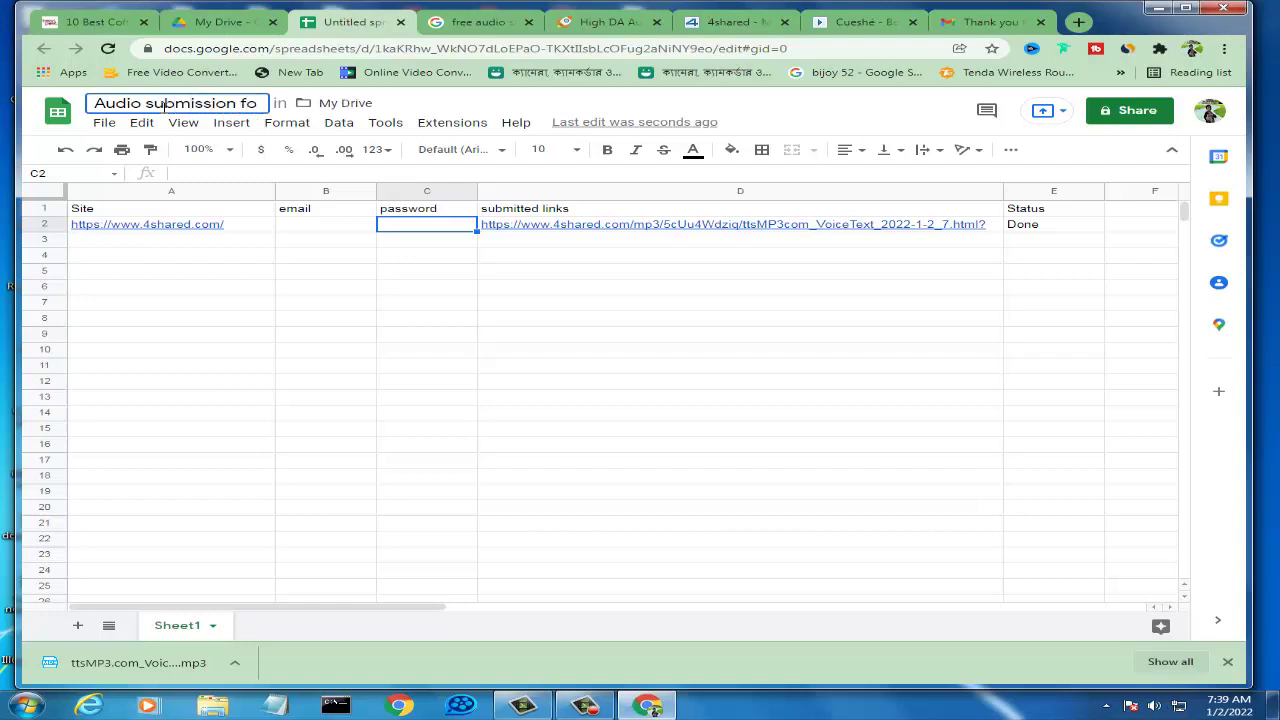
type("r b")
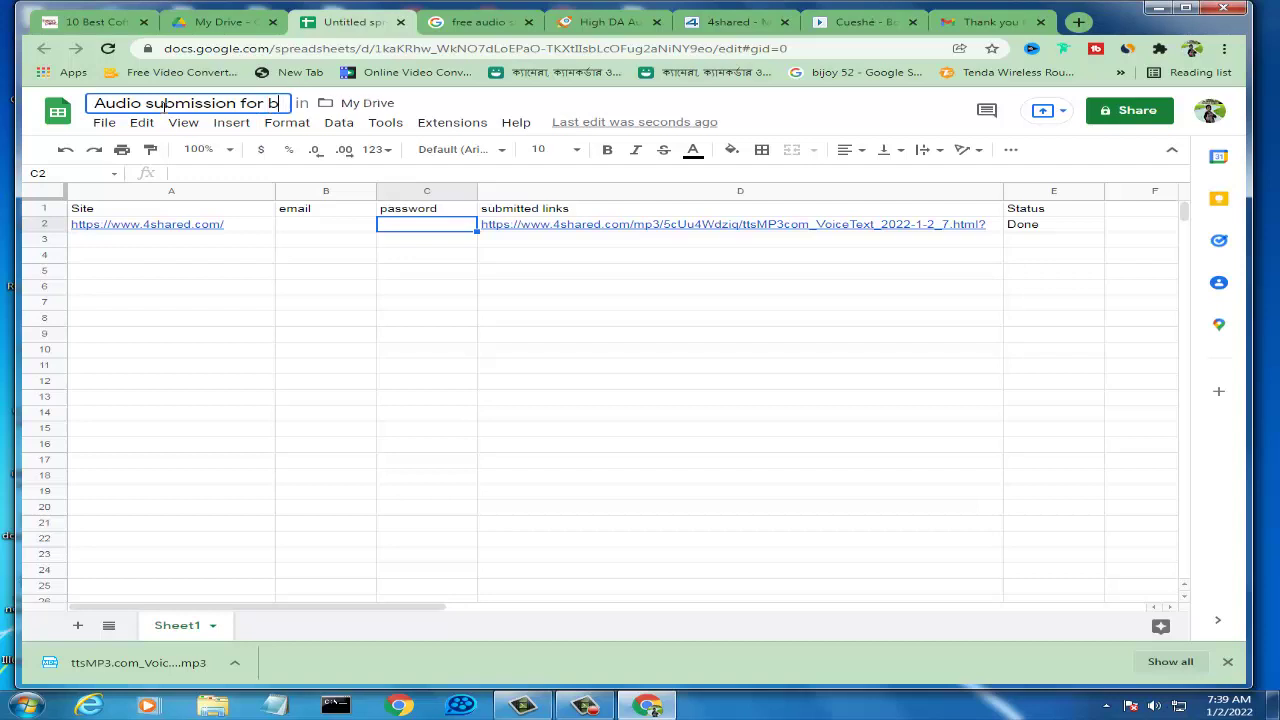
type("ackli")
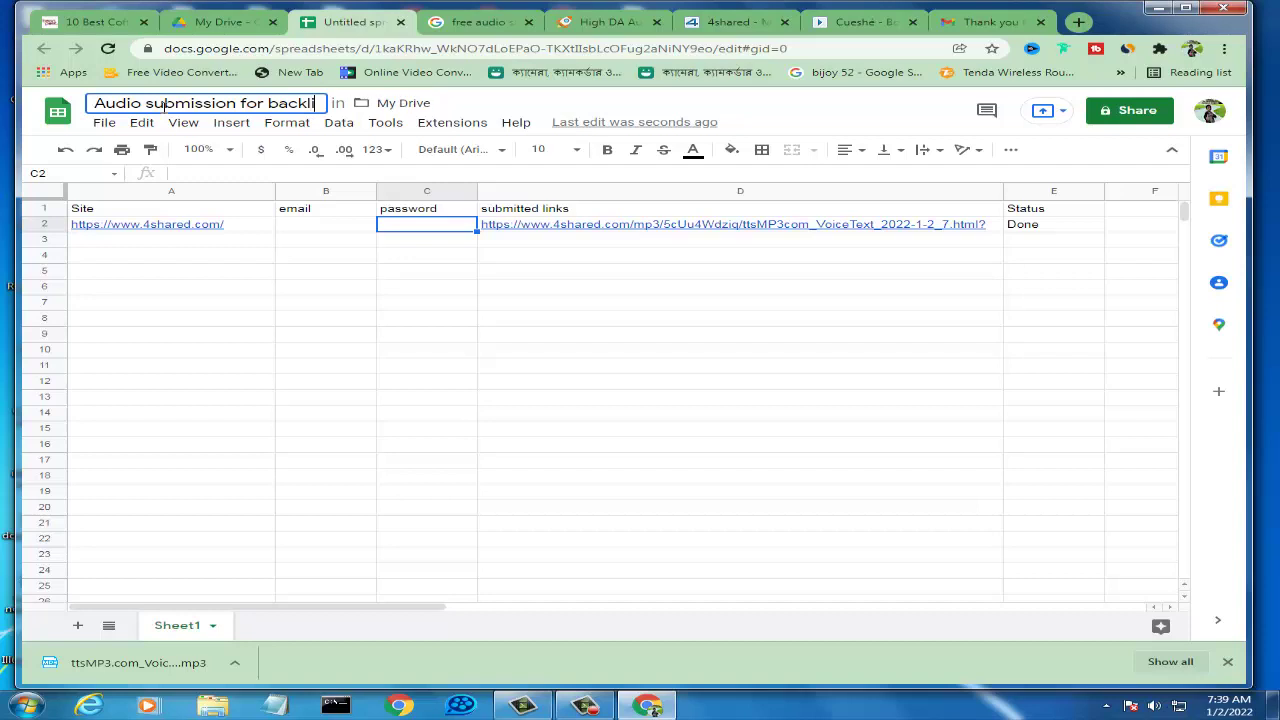
type("nks")
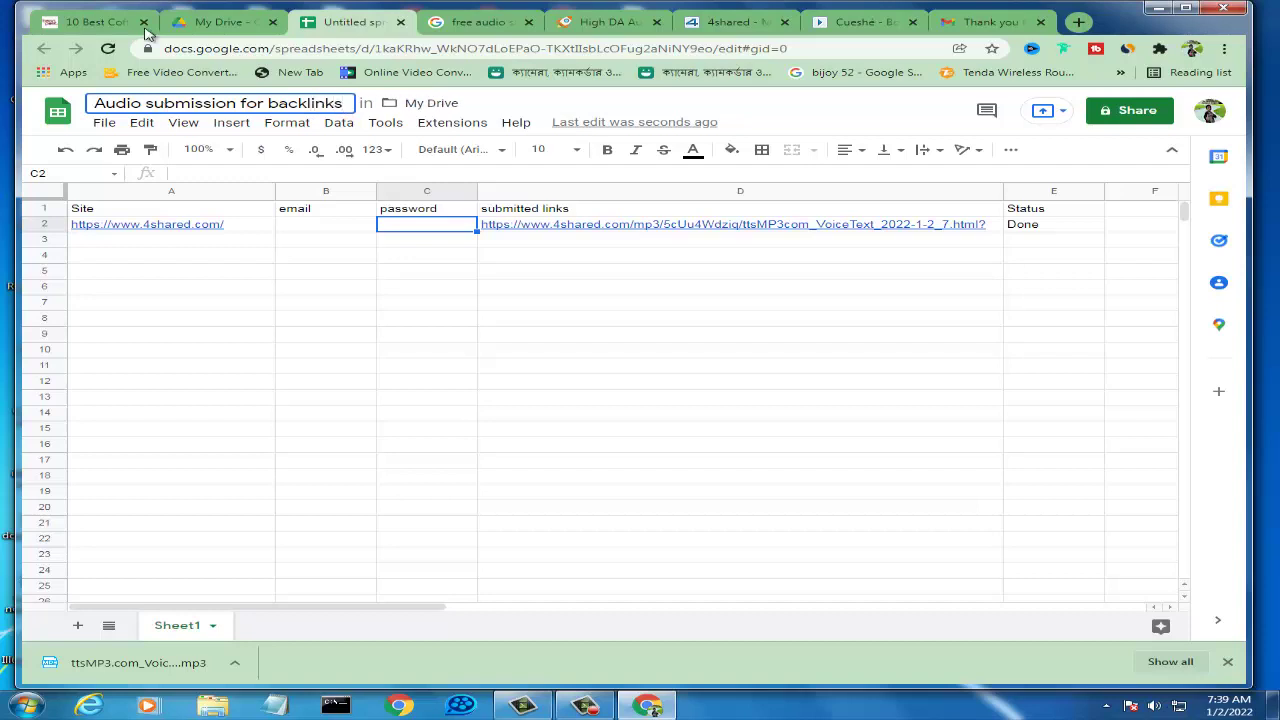
Step: Download the tracker as a Microsoft Excel (.xlsx) file
left_click(113, 130)
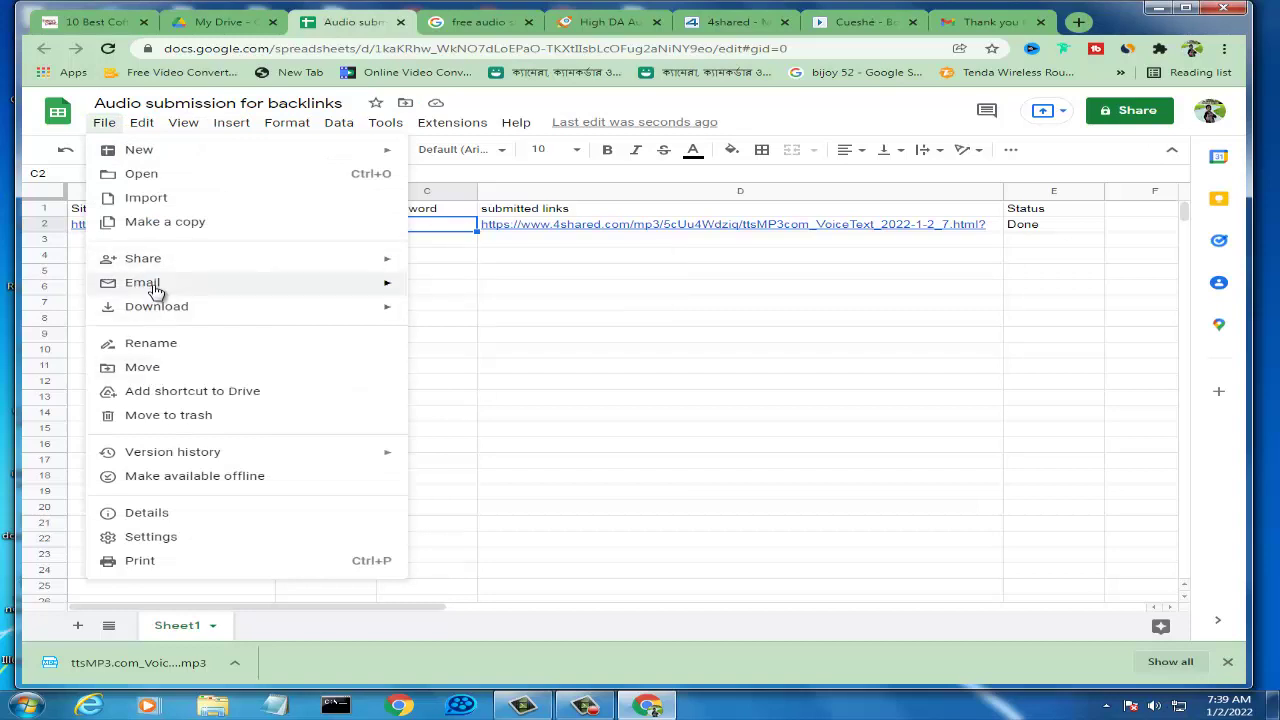
mouse_move(190, 314)
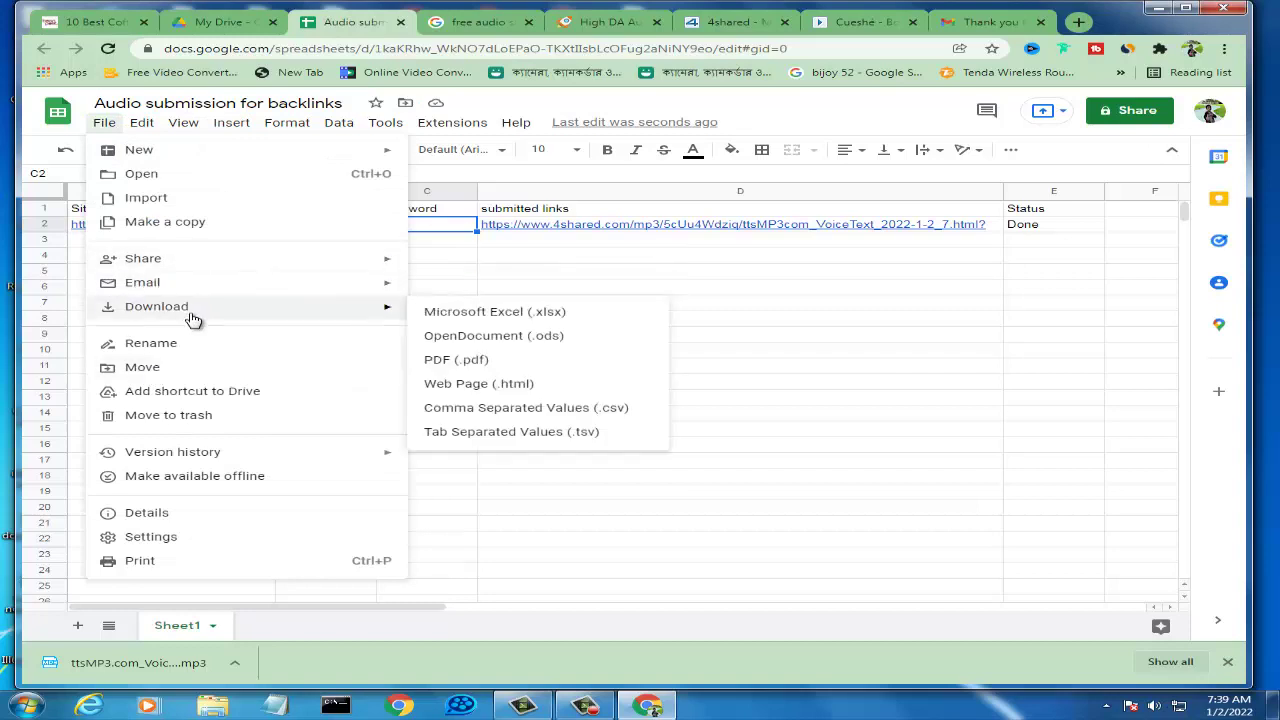
left_click(467, 315)
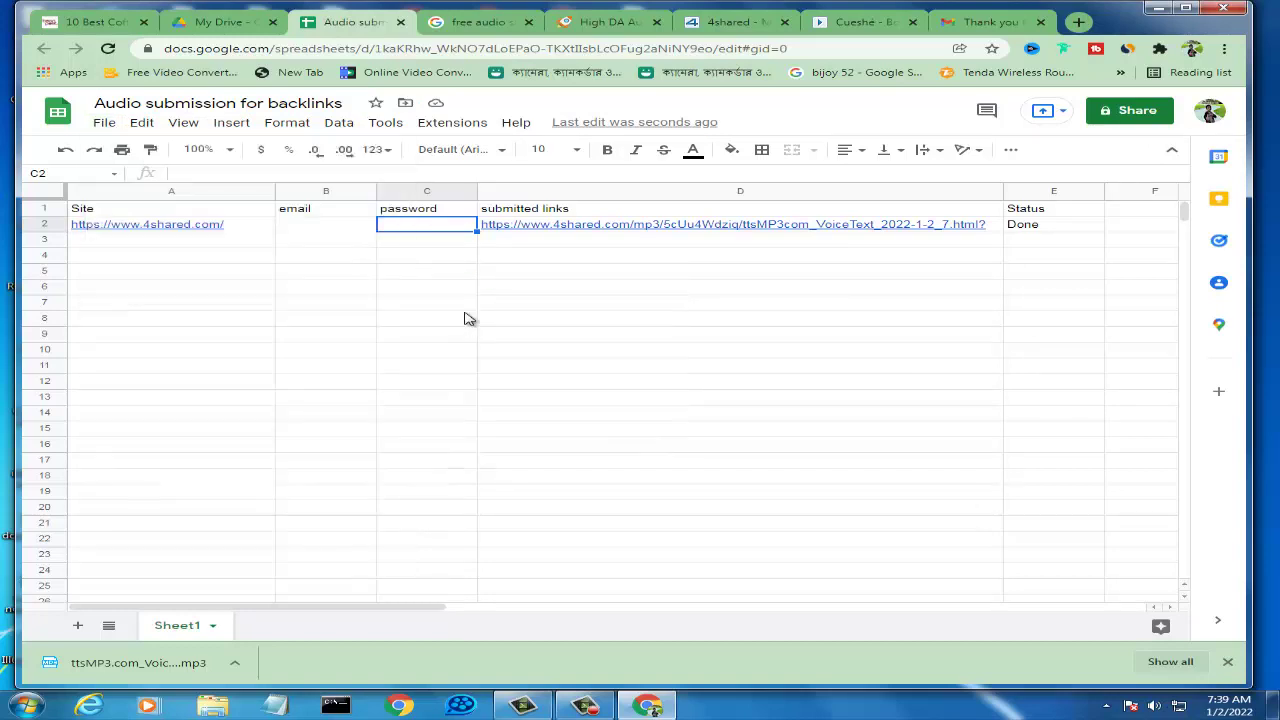
Step: Share the spreadsheet so anyone with the link can view it, and copy the link
left_click(1137, 111)
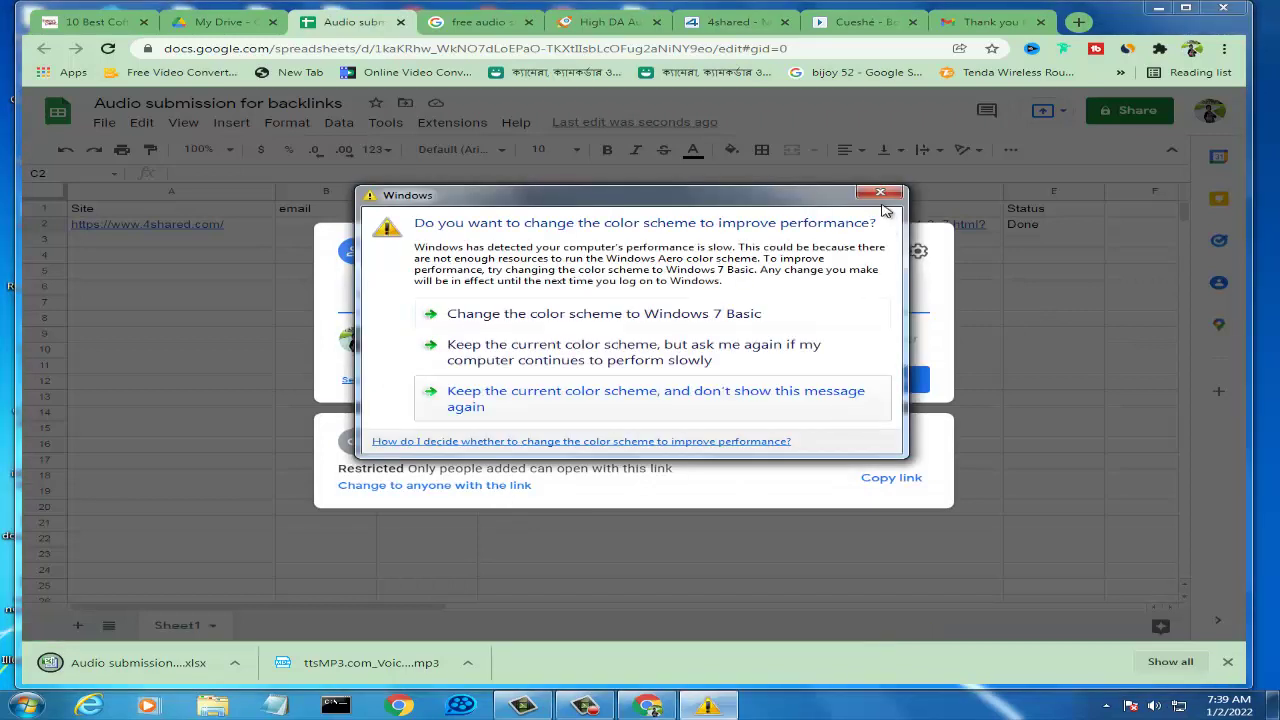
left_click(880, 193)
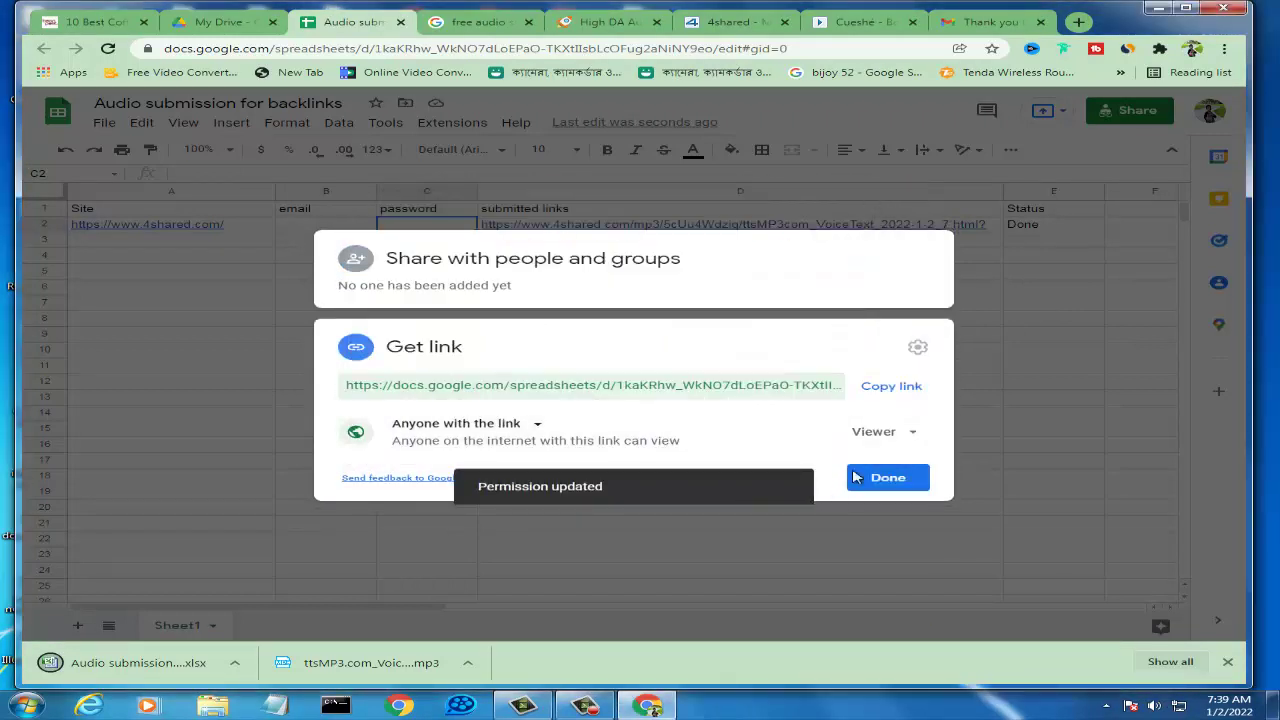
left_click(900, 392)
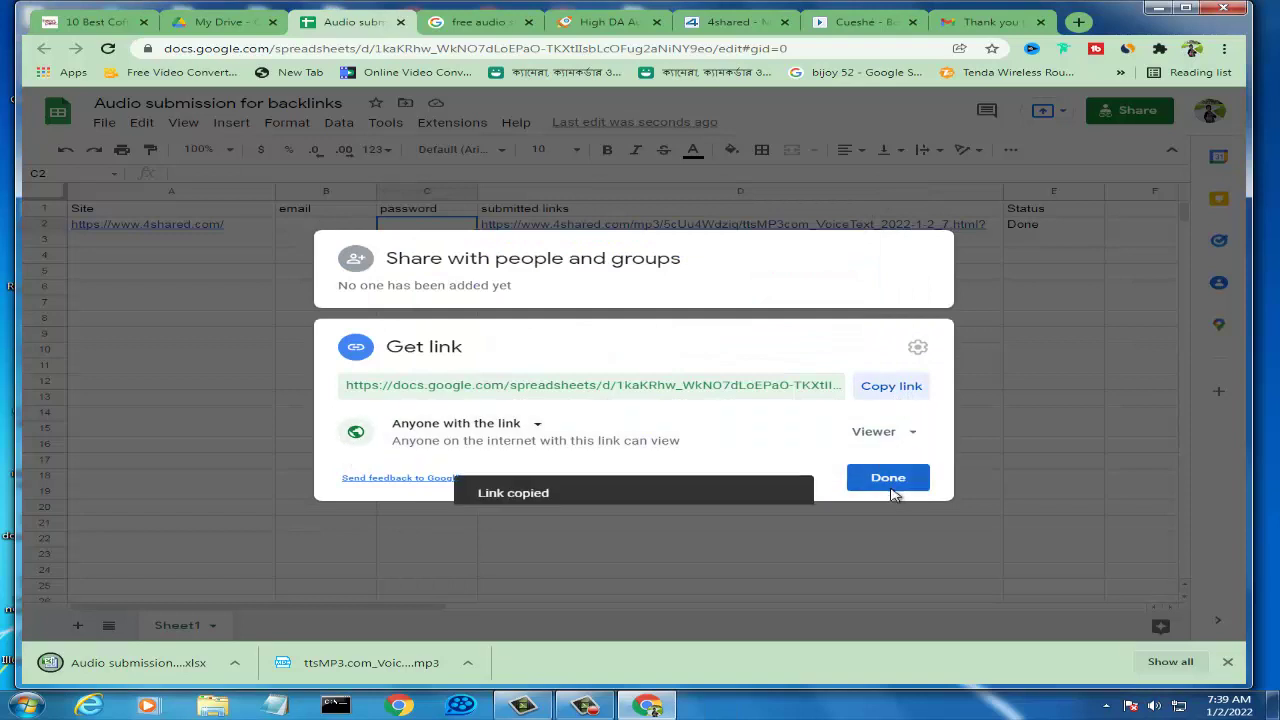
left_click(889, 489)
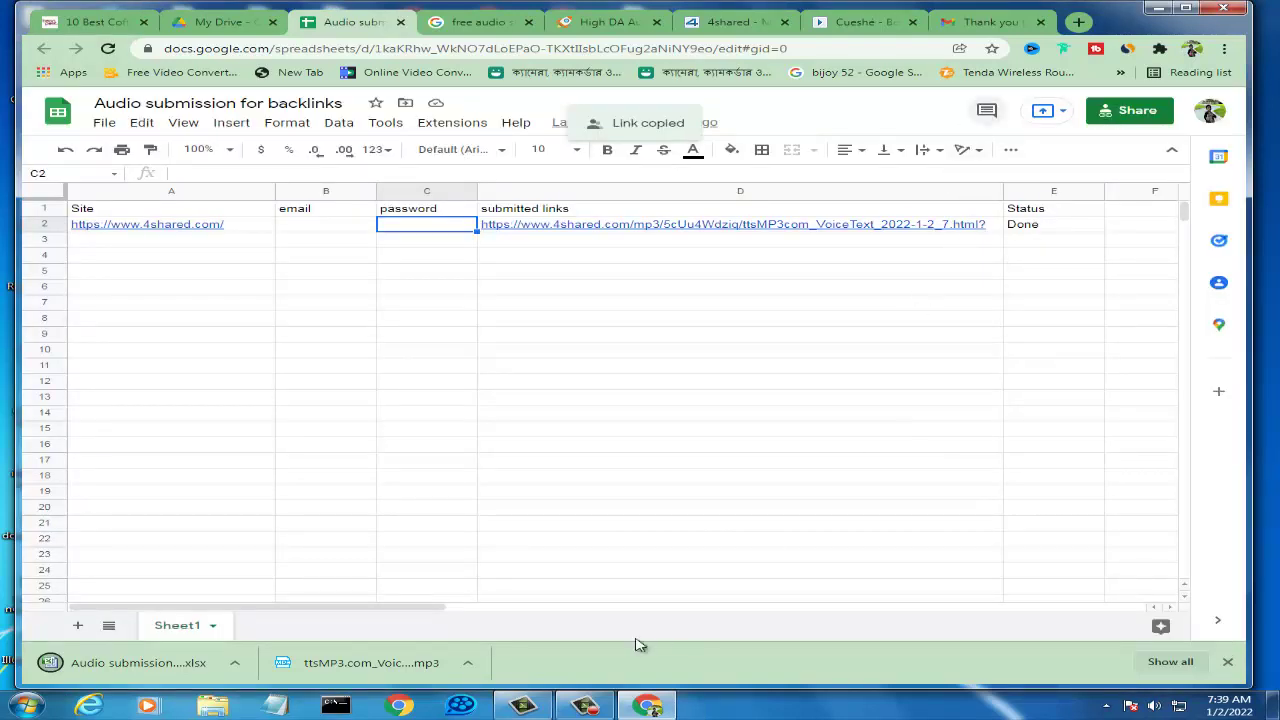
left_click(586, 708)
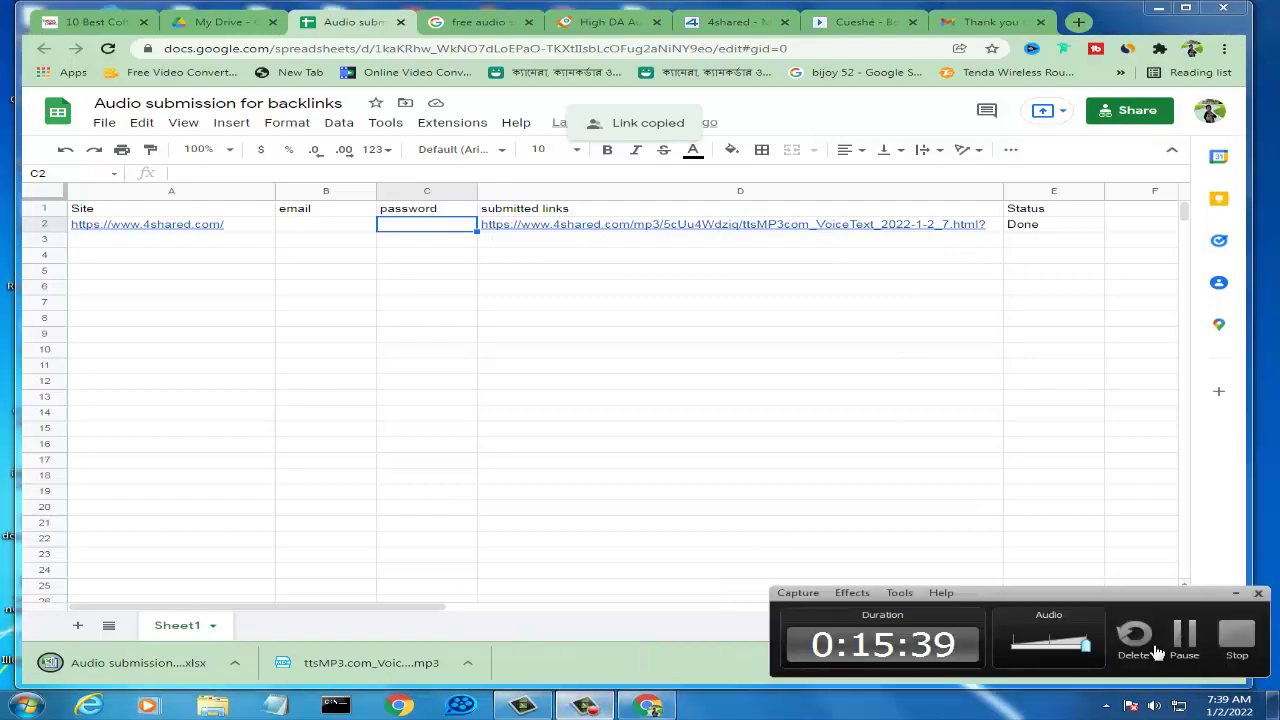